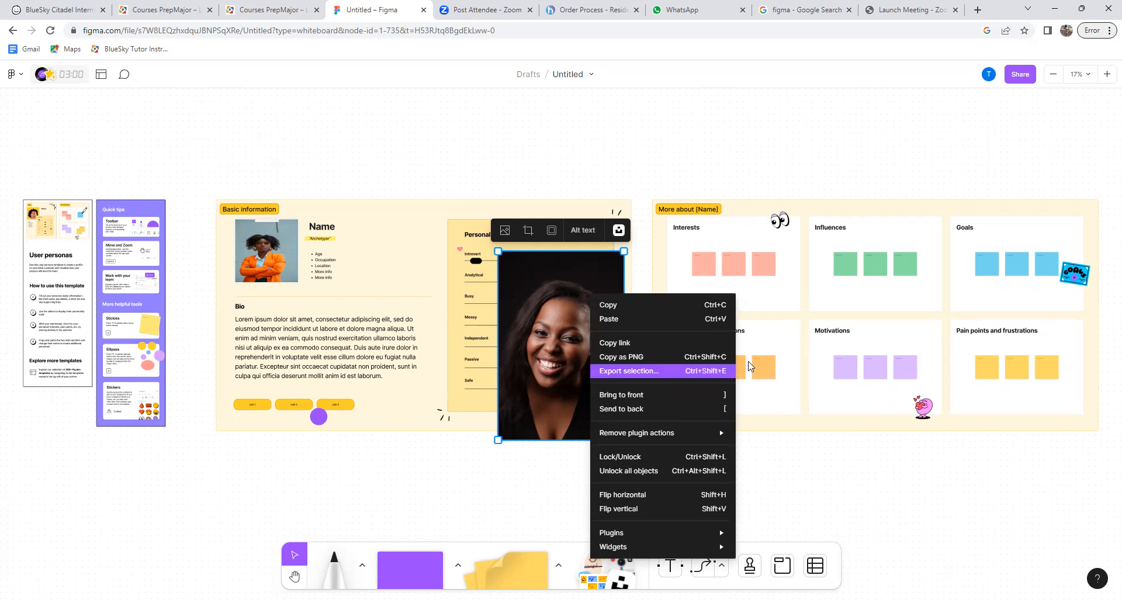
Step: Delete the extra portrait photo that overlaps the Personality card
{"action": "left_click", "coordinate": [570, 291]}
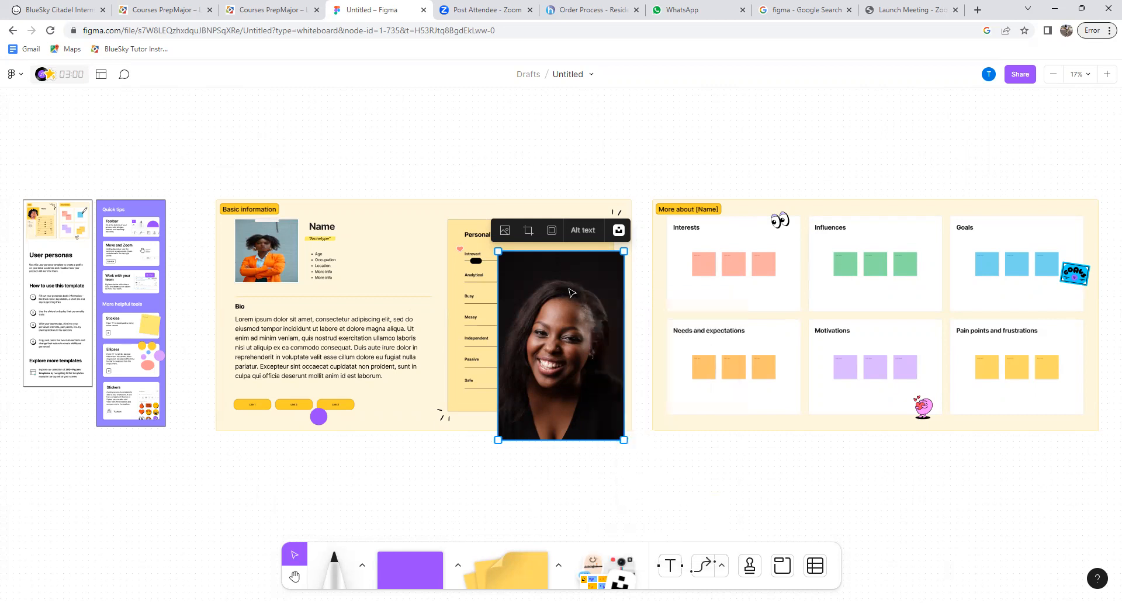
{"action": "key", "text": "Delete"}
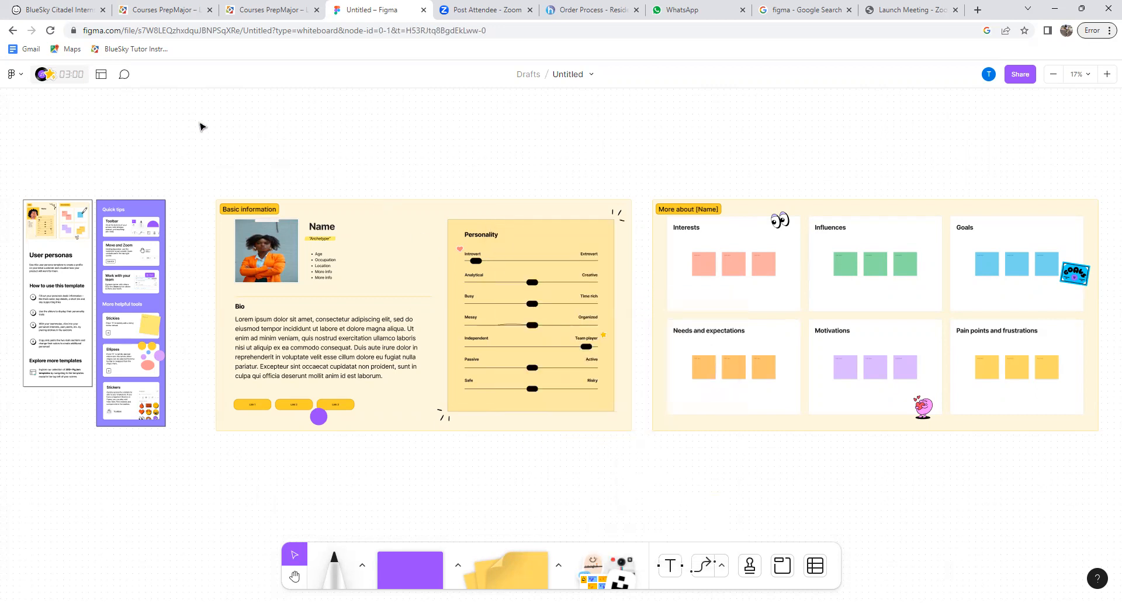
Step: Log out of the account and log back in with Google
{"action": "left_click", "coordinate": [21, 77]}
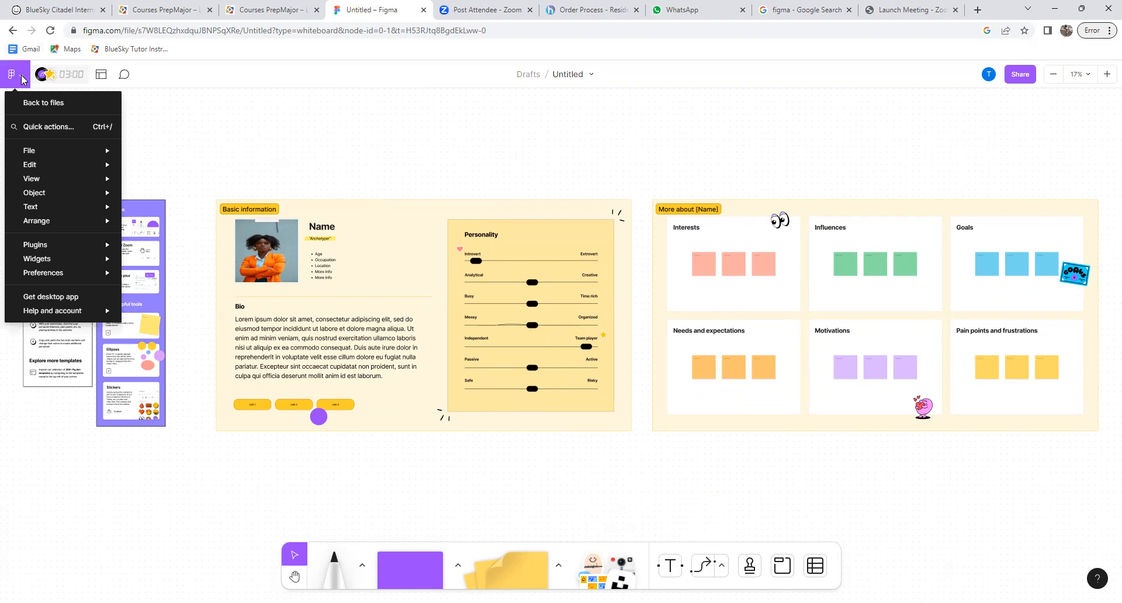
{"action": "mouse_move", "coordinate": [89, 308]}
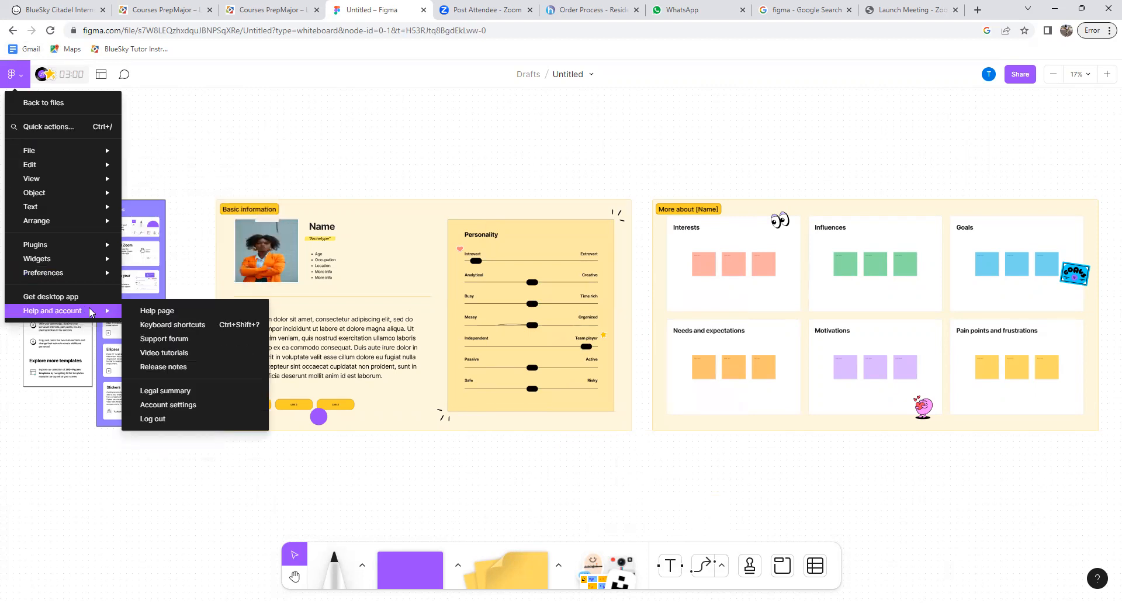
{"action": "left_click", "coordinate": [183, 426]}
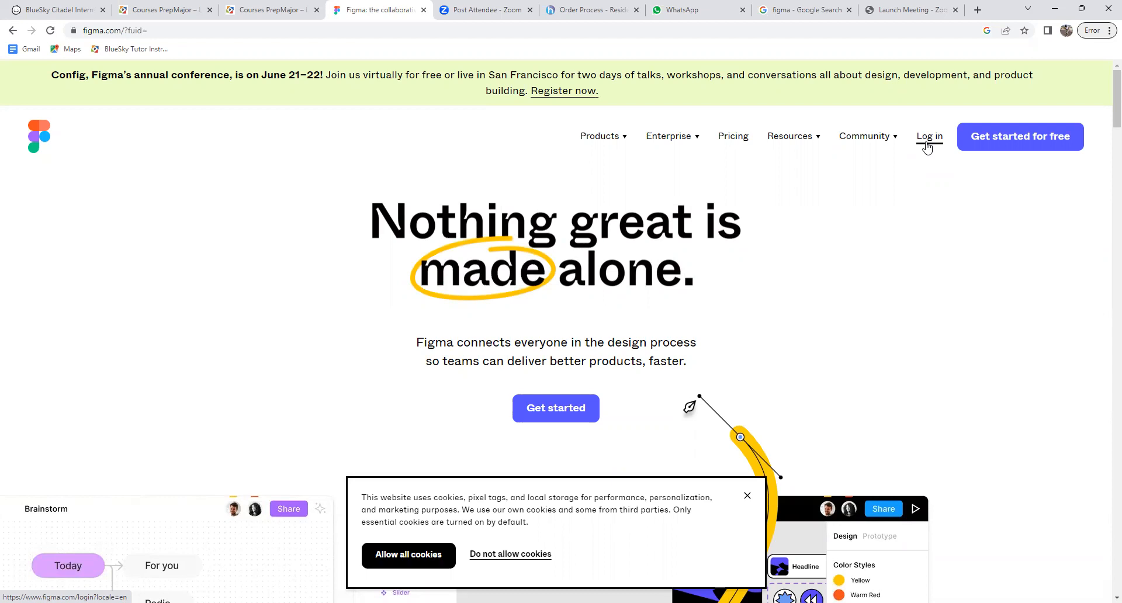
{"action": "left_click", "coordinate": [926, 142]}
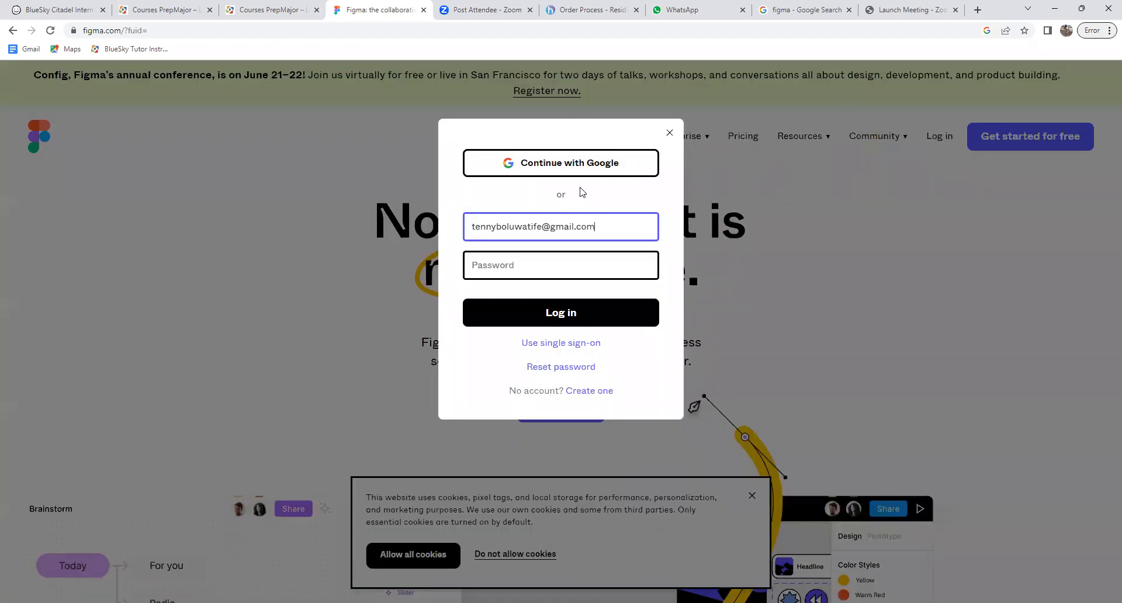
{"action": "left_click", "coordinate": [580, 171]}
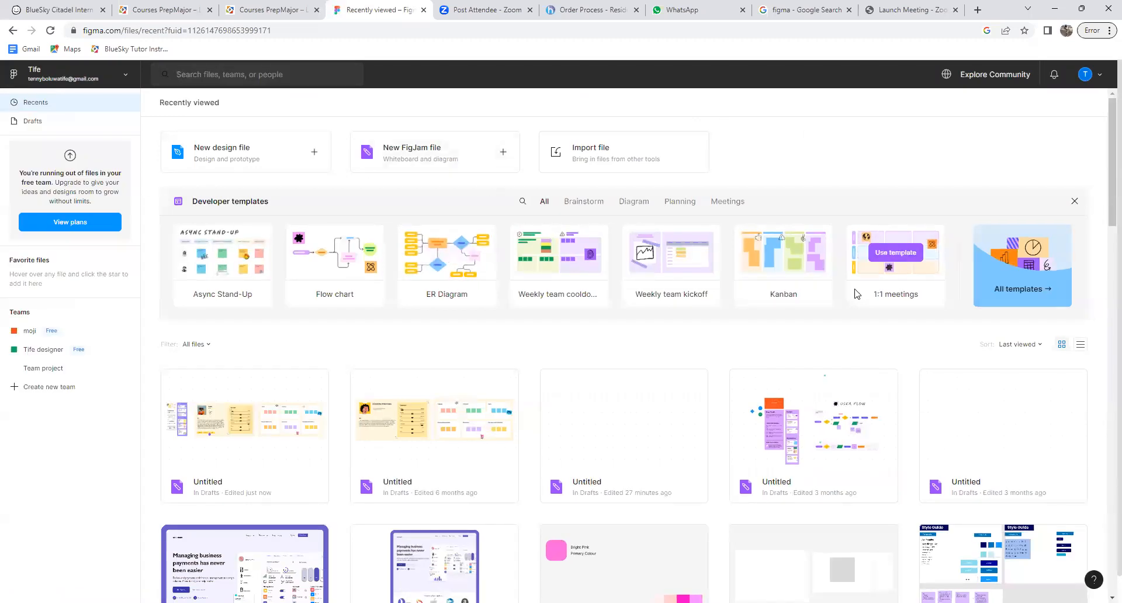
Step: Create a new FigJam file and add the User persona template by searching for "user persona"
{"action": "left_click", "coordinate": [417, 154]}
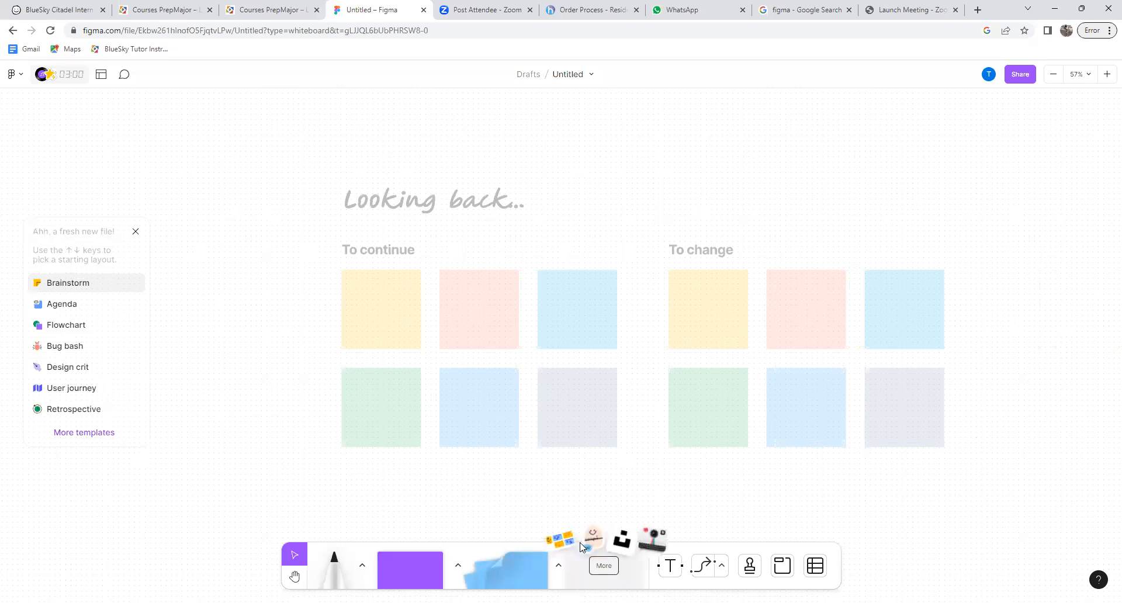
{"action": "left_click", "coordinate": [608, 569]}
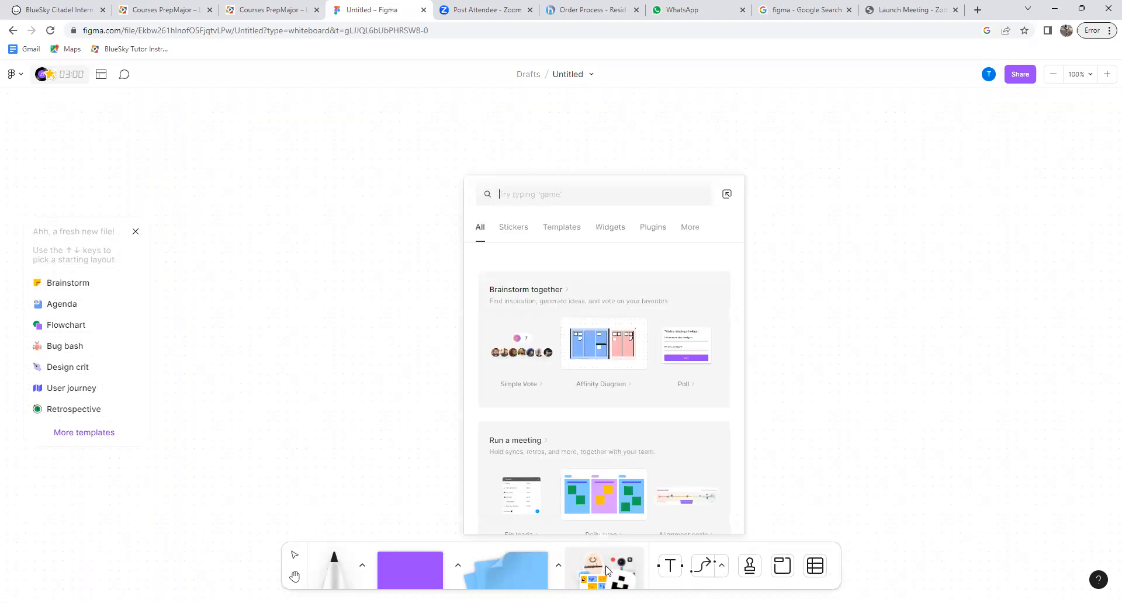
{"action": "type", "text": "user"}
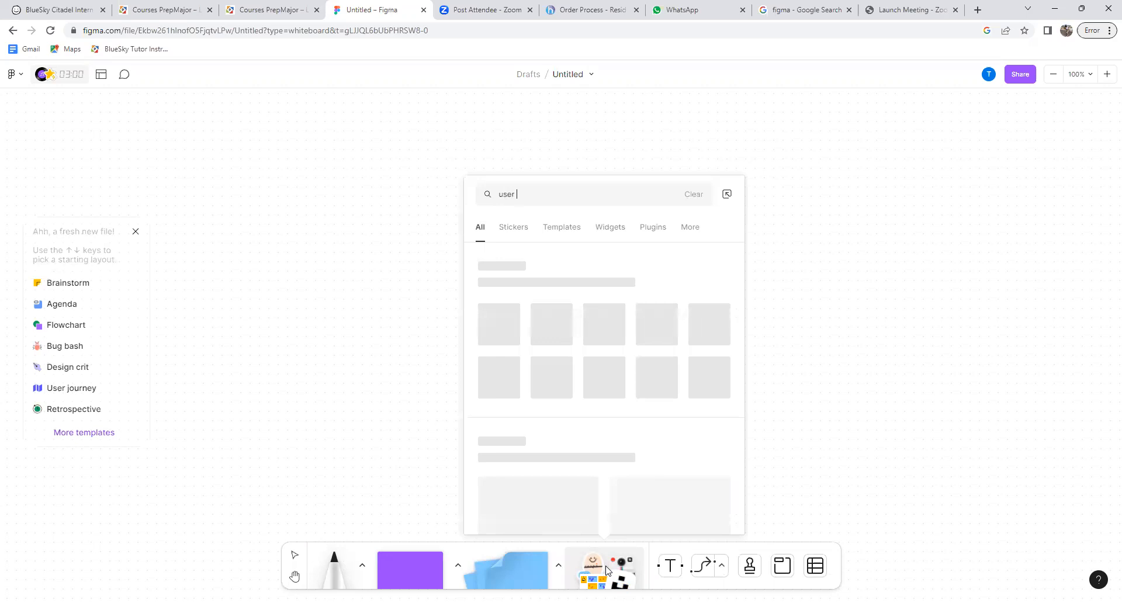
{"action": "type", "text": " persona"}
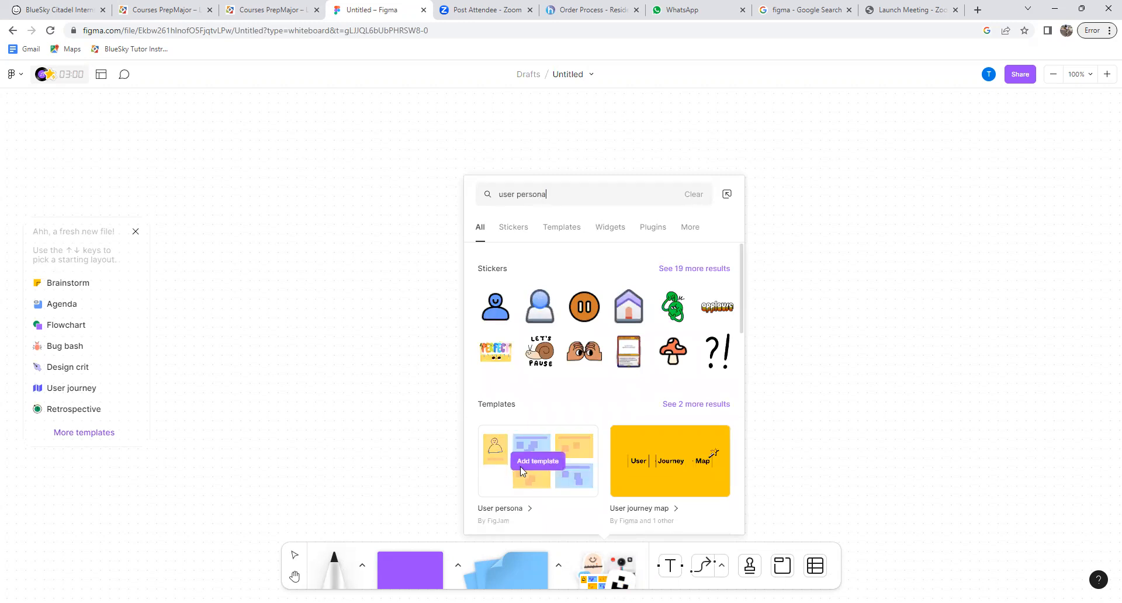
{"action": "left_click", "coordinate": [520, 467]}
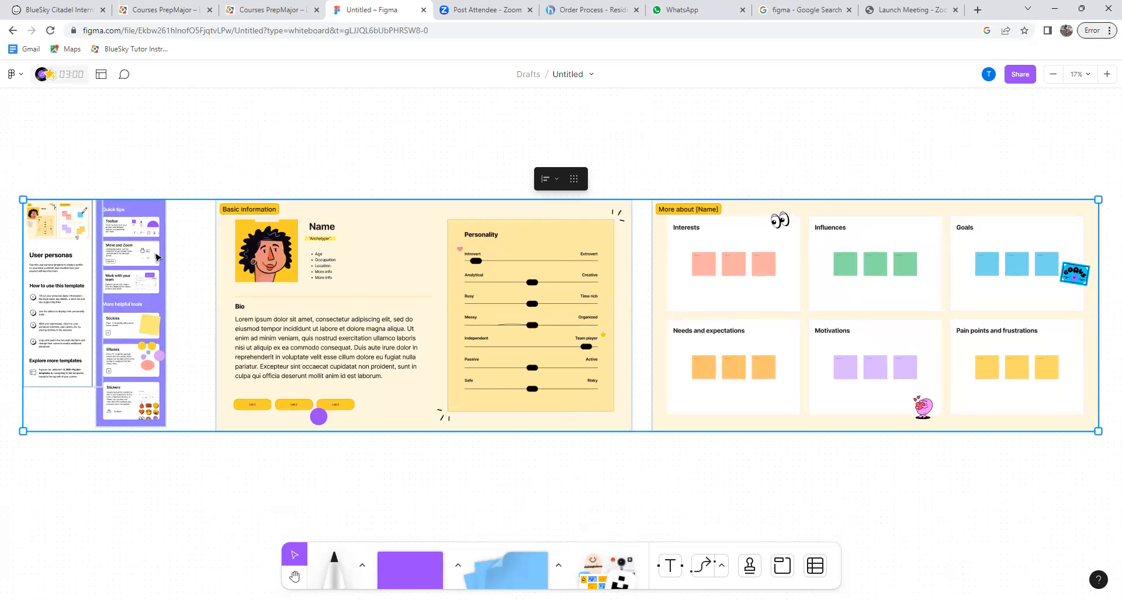
{"action": "left_click", "coordinate": [260, 261]}
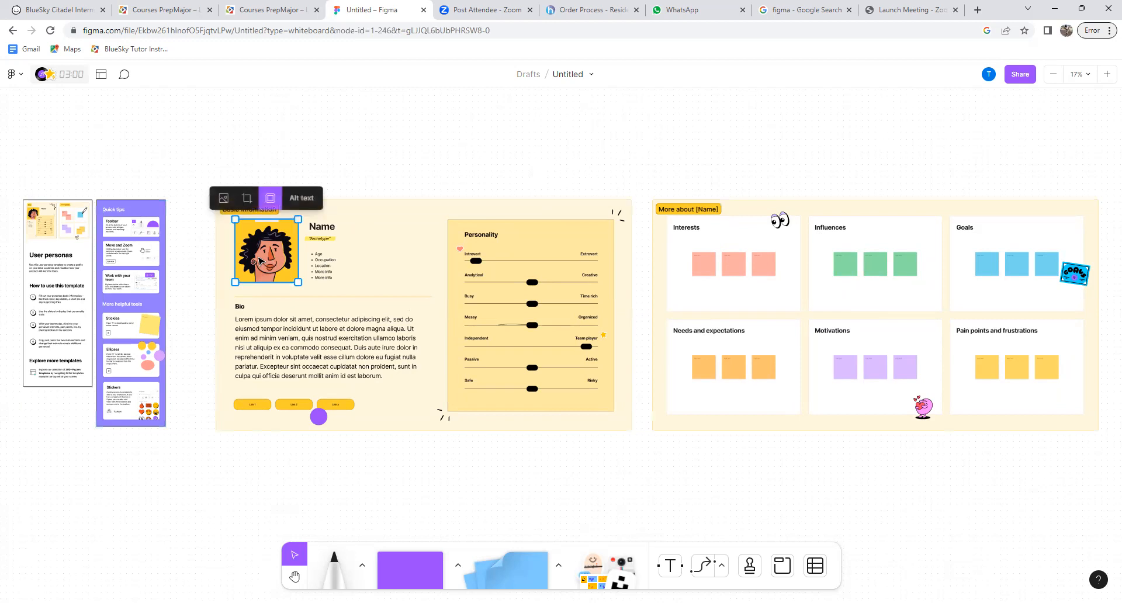
{"action": "left_click", "coordinate": [224, 201]}
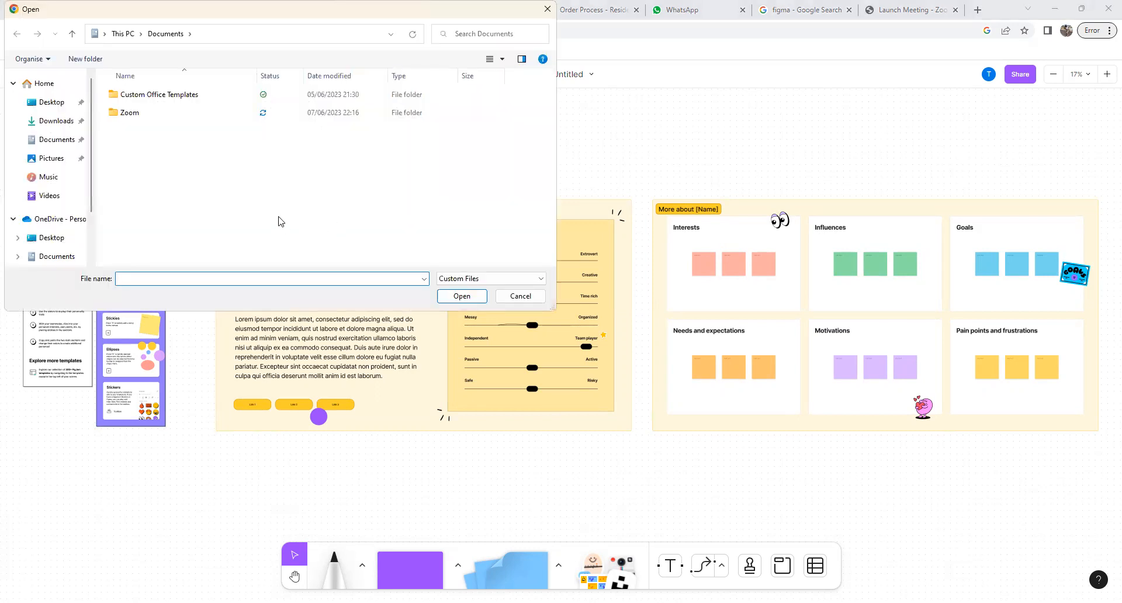
{"action": "left_click", "coordinate": [520, 296]}
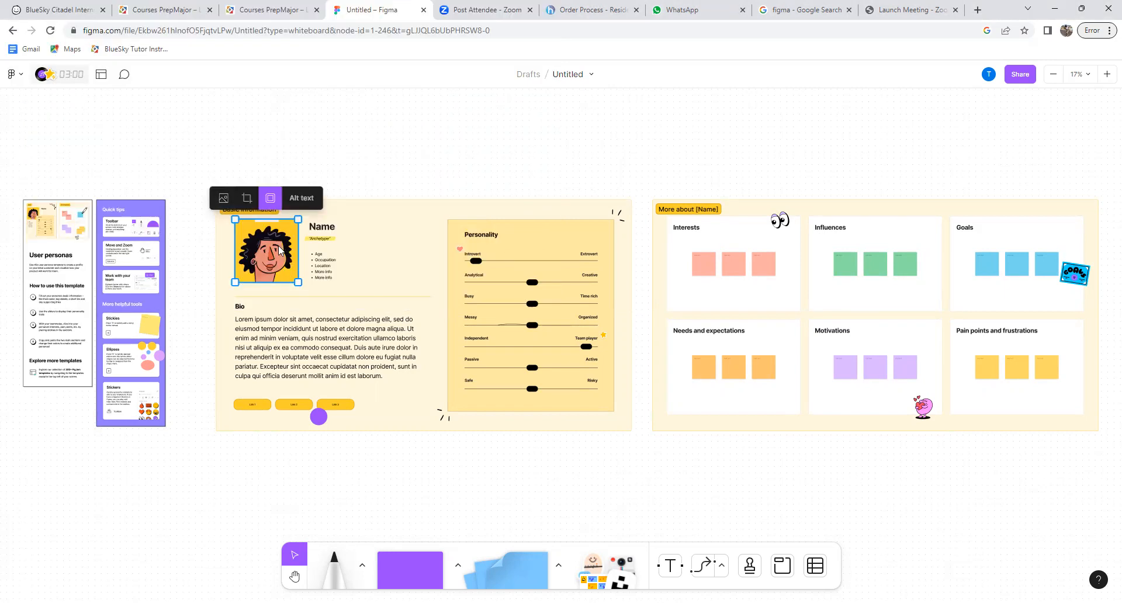
Step: Find the Unsplash plugin by searching for "unsplash" and run it on the persona's profile picture
{"action": "right_click", "coordinate": [279, 250]}
{"action": "mouse_move", "coordinate": [395, 459]}
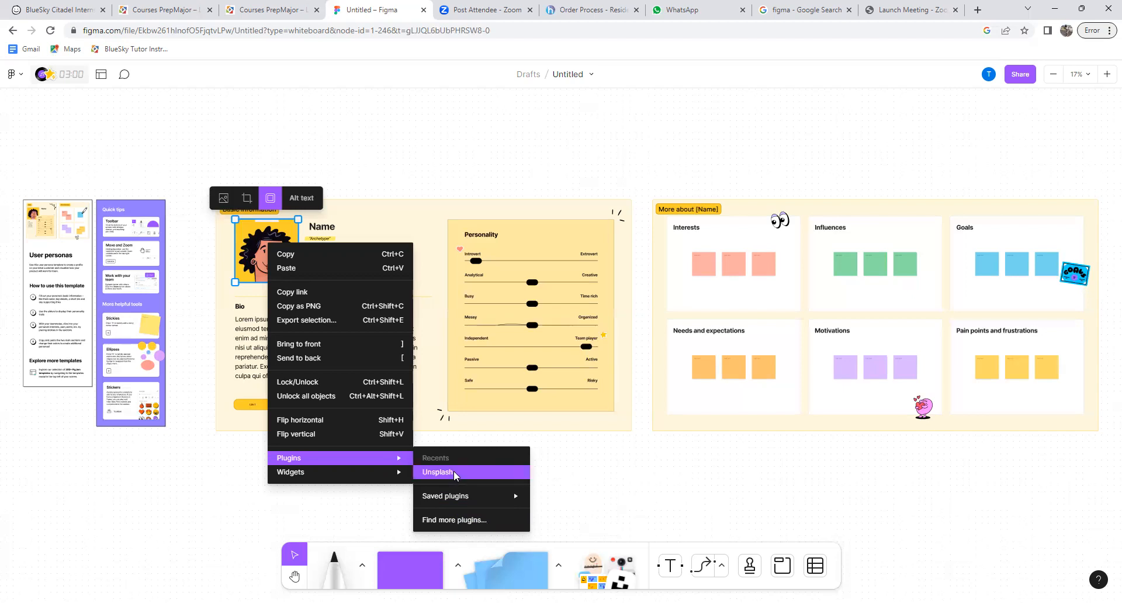
{"action": "left_click", "coordinate": [459, 527]}
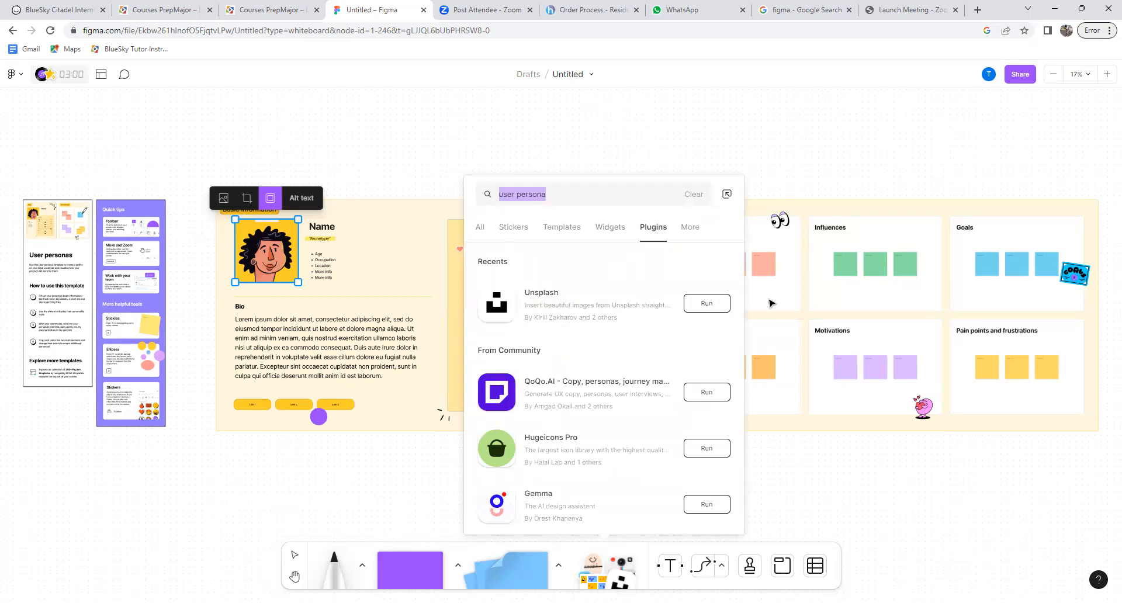
{"action": "key", "text": "BackSpace"}
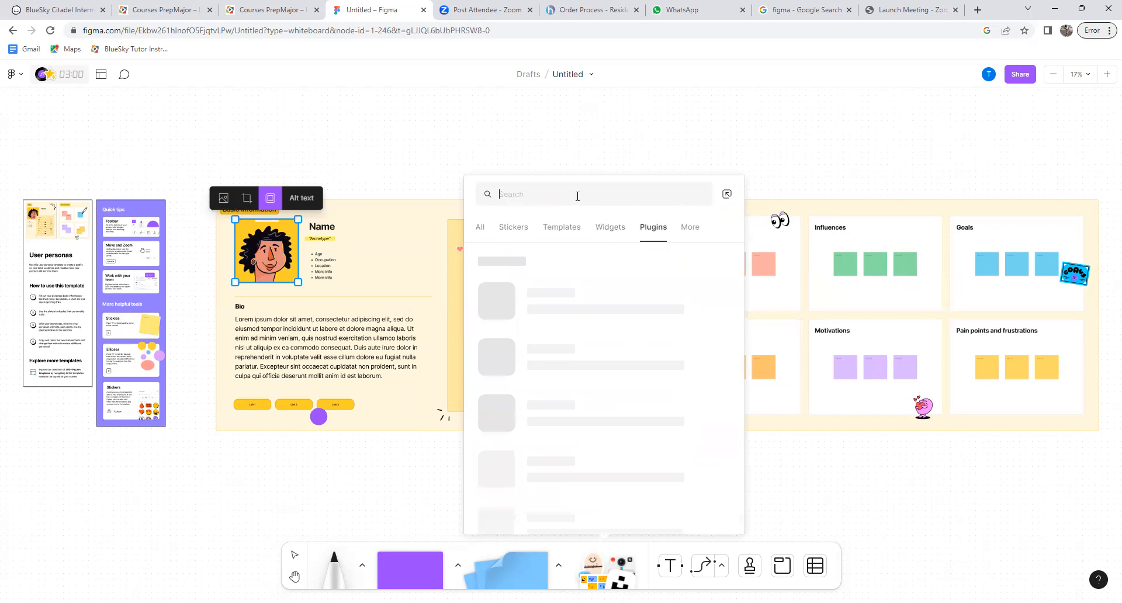
{"action": "type", "text": "unsplash"}
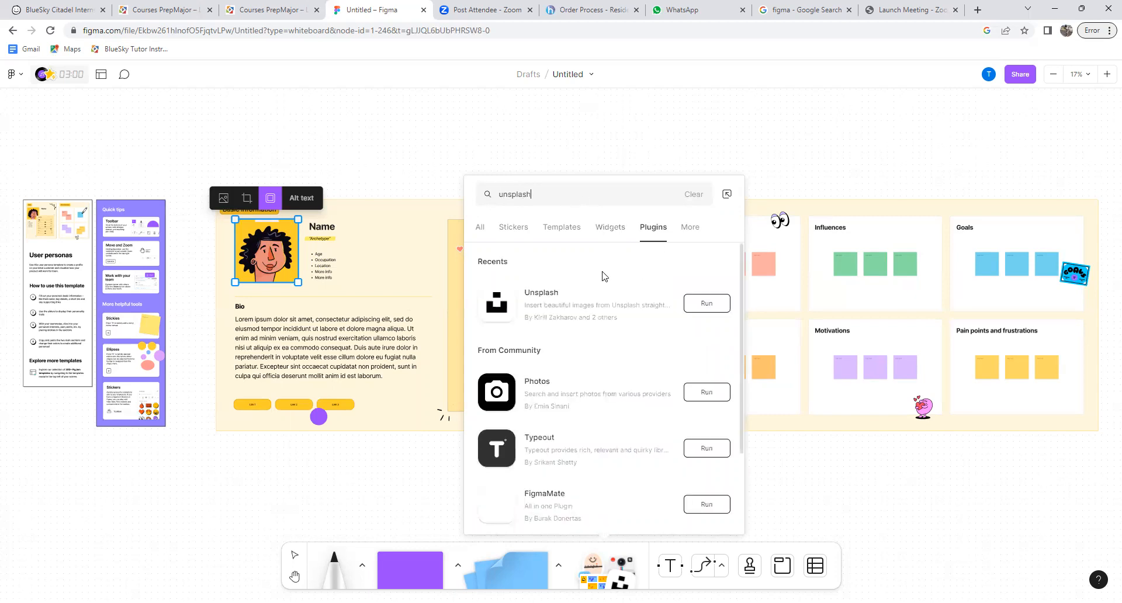
{"action": "left_click", "coordinate": [705, 305]}
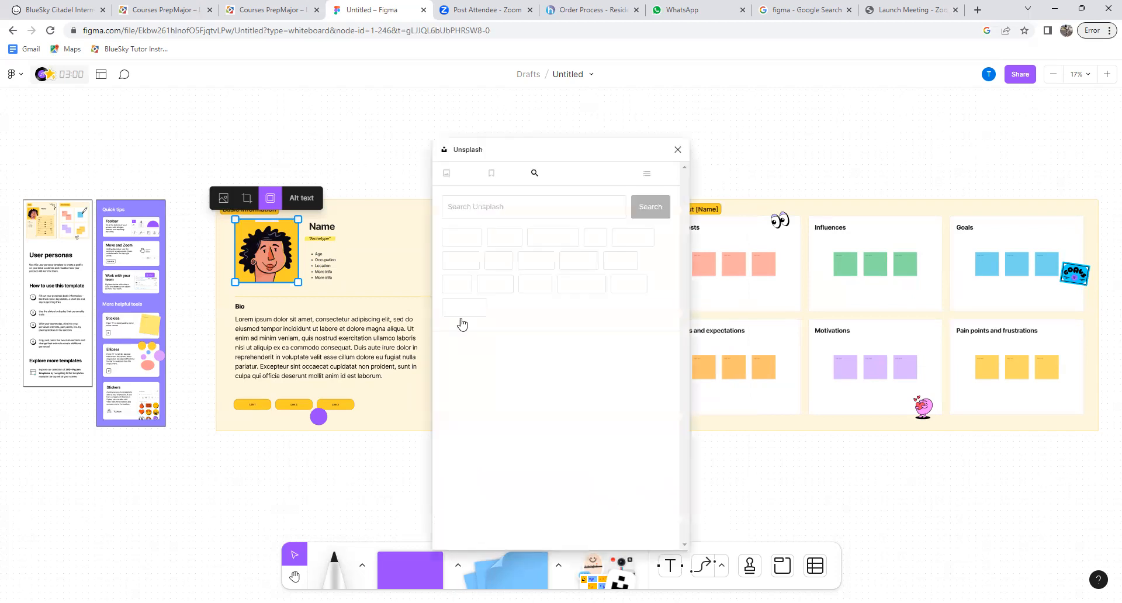
Step: Search Unsplash for "black lady" and replace the profile picture with the photo of the woman in an orange jacket
{"action": "left_click", "coordinate": [536, 213]}
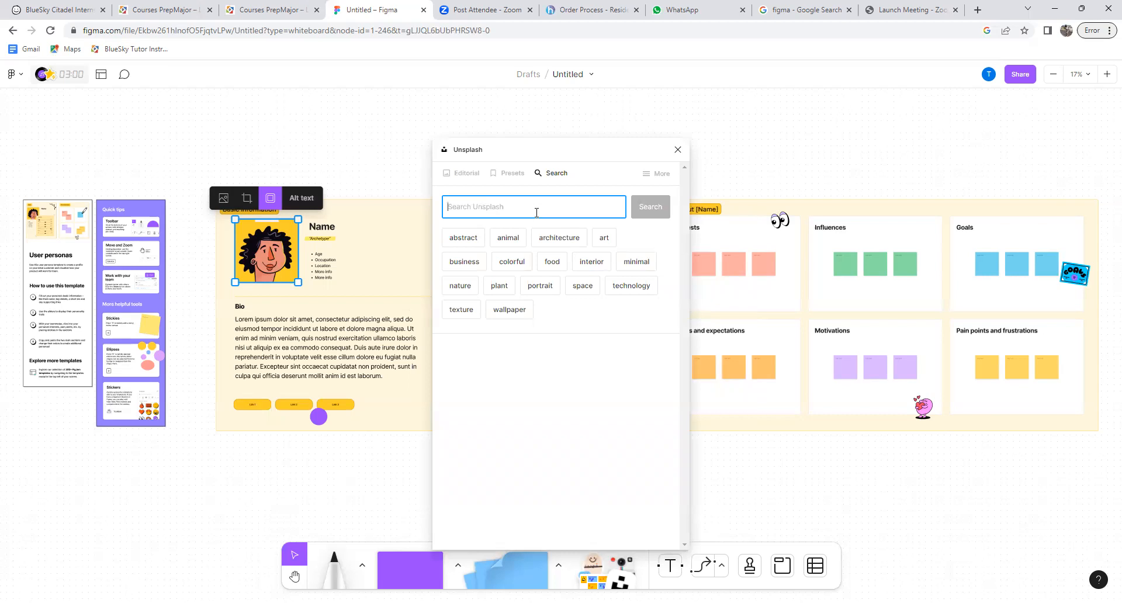
{"action": "type", "text": "blac"}
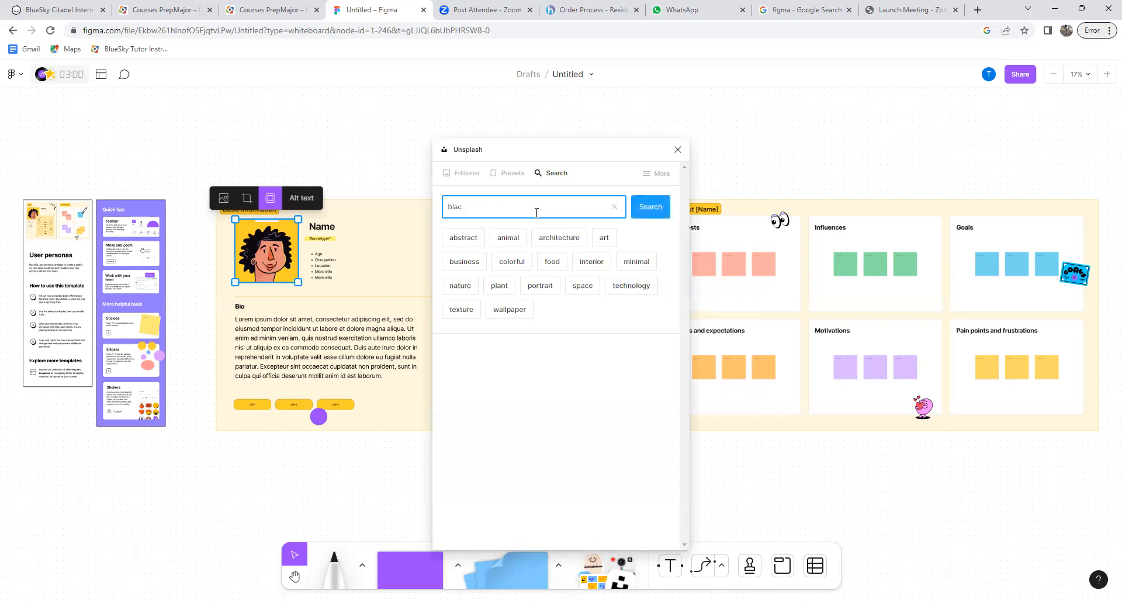
{"action": "type", "text": "k lady"}
{"action": "left_click", "coordinate": [648, 208]}
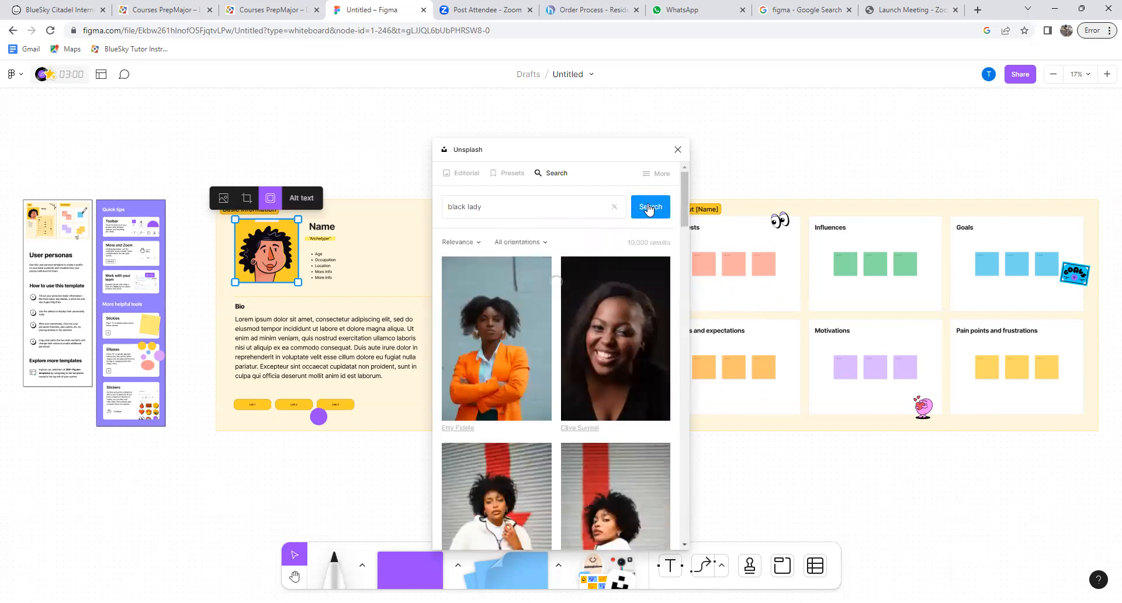
{"action": "left_click", "coordinate": [510, 342]}
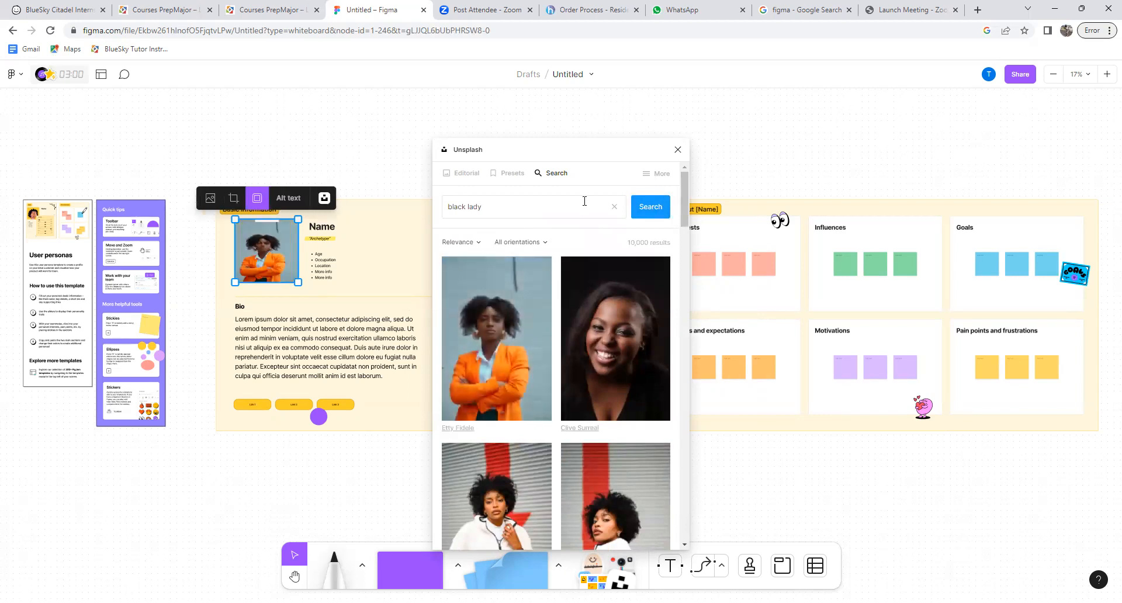
Step: Search Unsplash for "black young male"
{"action": "left_click", "coordinate": [521, 209]}
{"action": "key", "text": "BackSpace"}
{"action": "key", "text": "BackSpace"}
{"action": "key", "text": "BackSpace"}
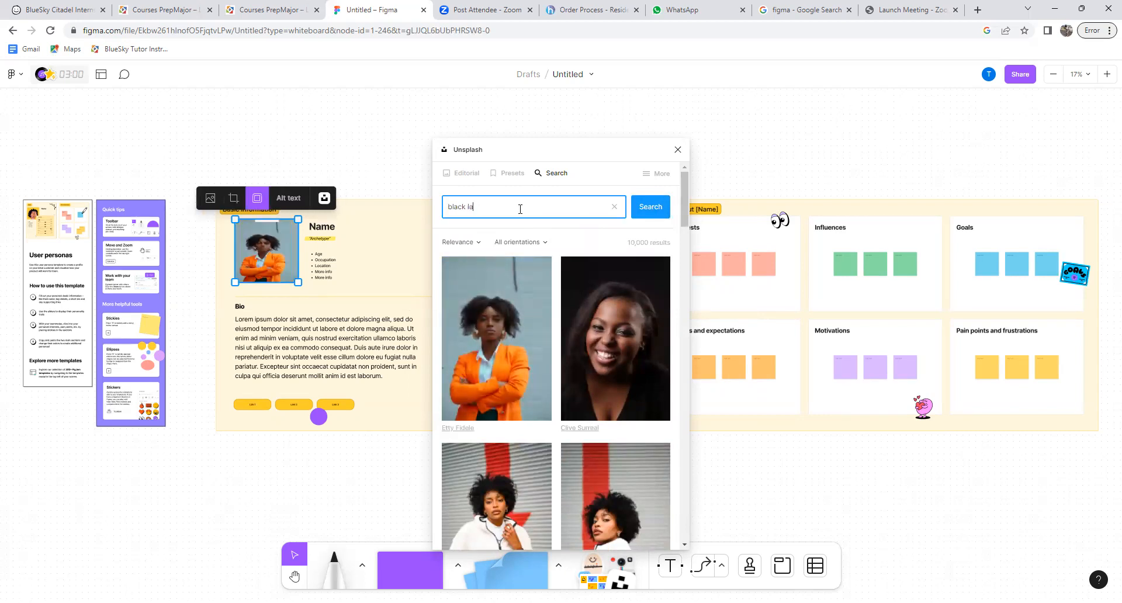
{"action": "type", "text": "male"}
{"action": "key", "text": "BackSpace"}
{"action": "key", "text": "BackSpace"}
{"action": "key", "text": "BackSpace"}
{"action": "key", "text": "BackSpace"}
{"action": "key", "text": "BackSpace"}
{"action": "type", "text": "young male"}
{"action": "left_click", "coordinate": [657, 210]}
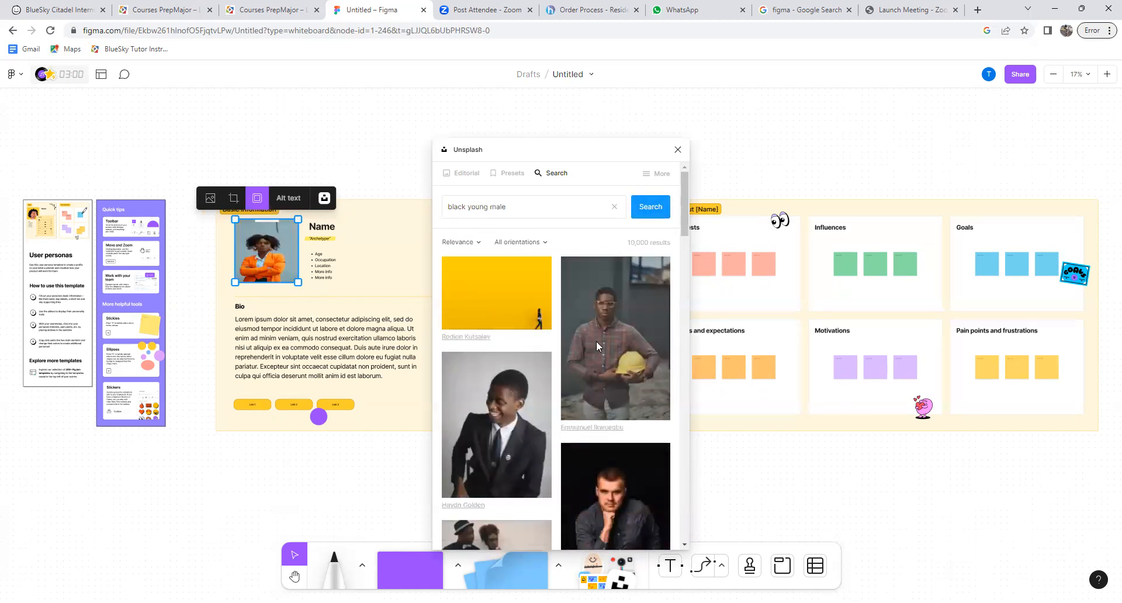
Step: Replace the profile picture with the photo of the man holding a yellow helmet and close the Unsplash plugin
{"action": "mouse_move", "coordinate": [687, 234]}
{"action": "left_mouse_down"}
{"action": "mouse_move", "coordinate": [688, 262]}
{"action": "mouse_move", "coordinate": [686, 232]}
{"action": "left_mouse_up"}
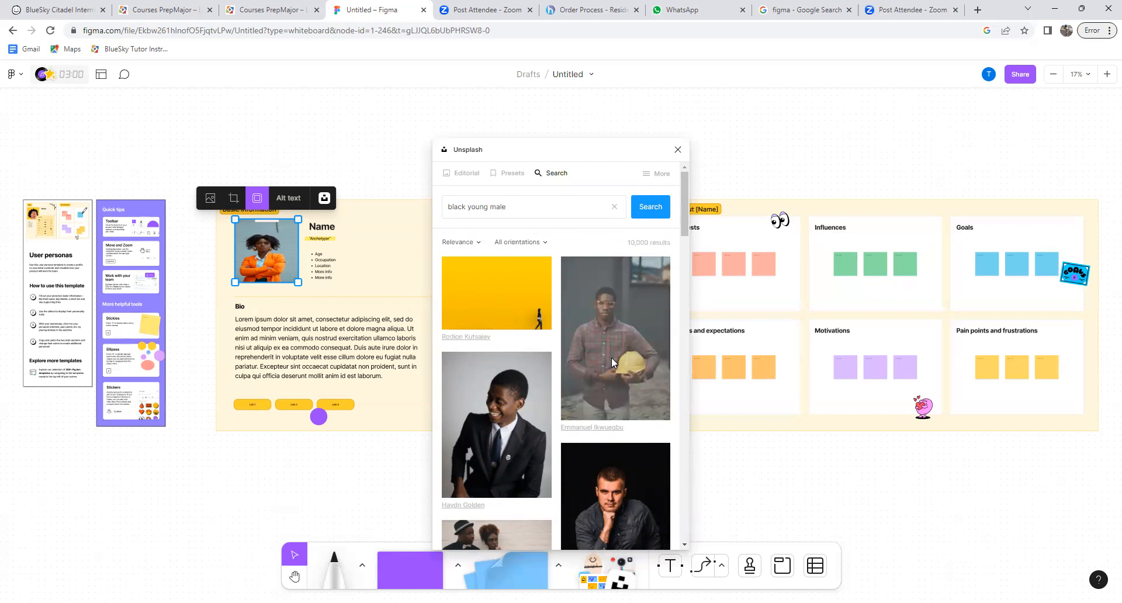
{"action": "left_click", "coordinate": [612, 362]}
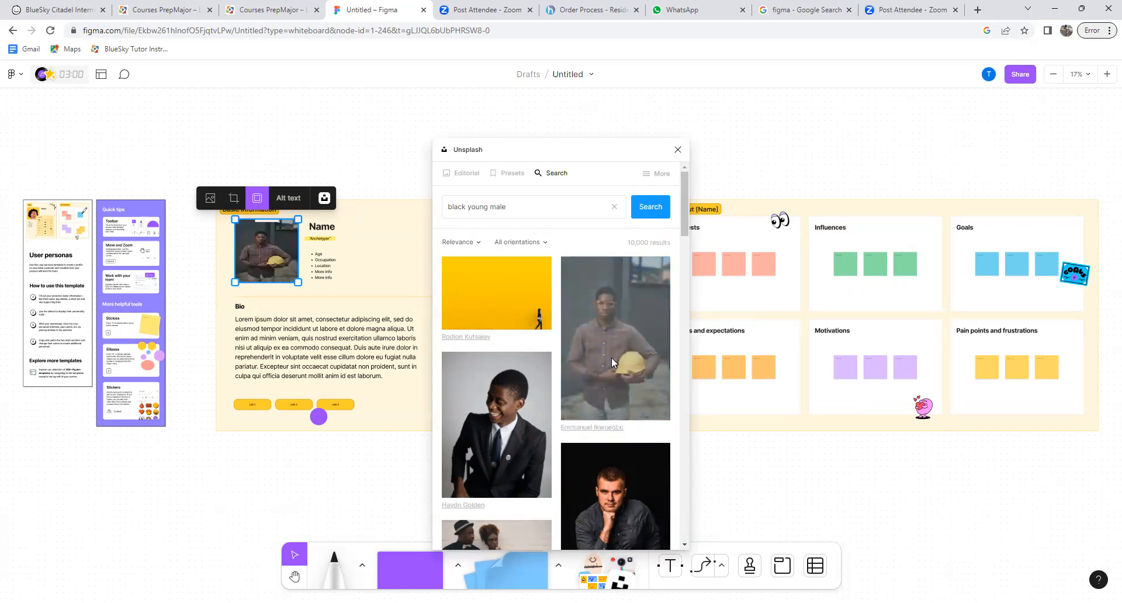
{"action": "left_click", "coordinate": [678, 150]}
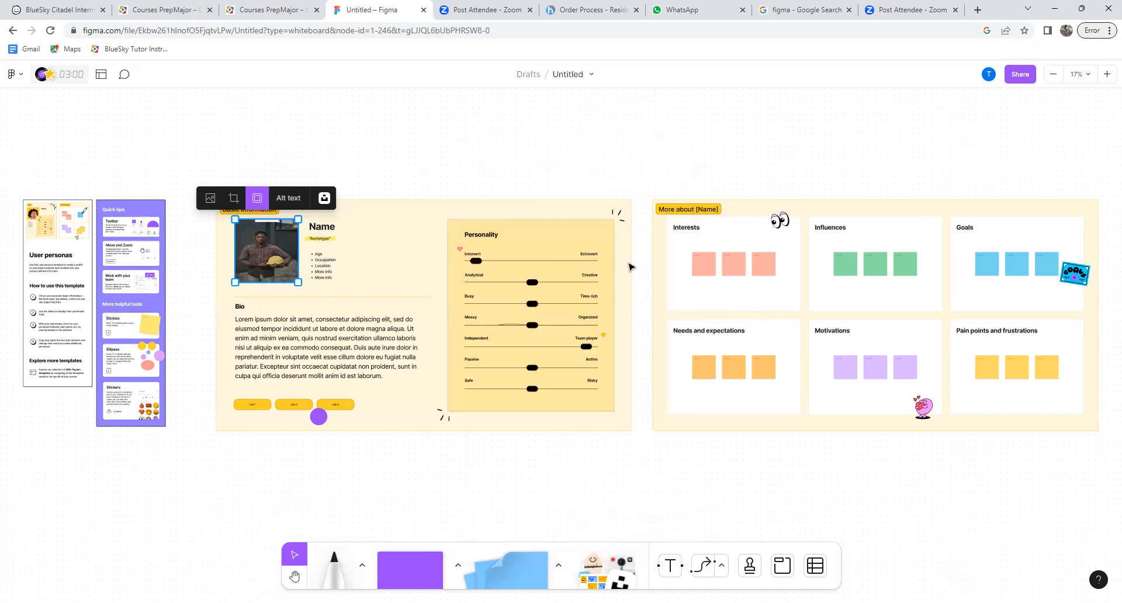
{"action": "mouse_move", "coordinate": [600, 579]}
{"action": "left_click", "coordinate": [326, 199]}
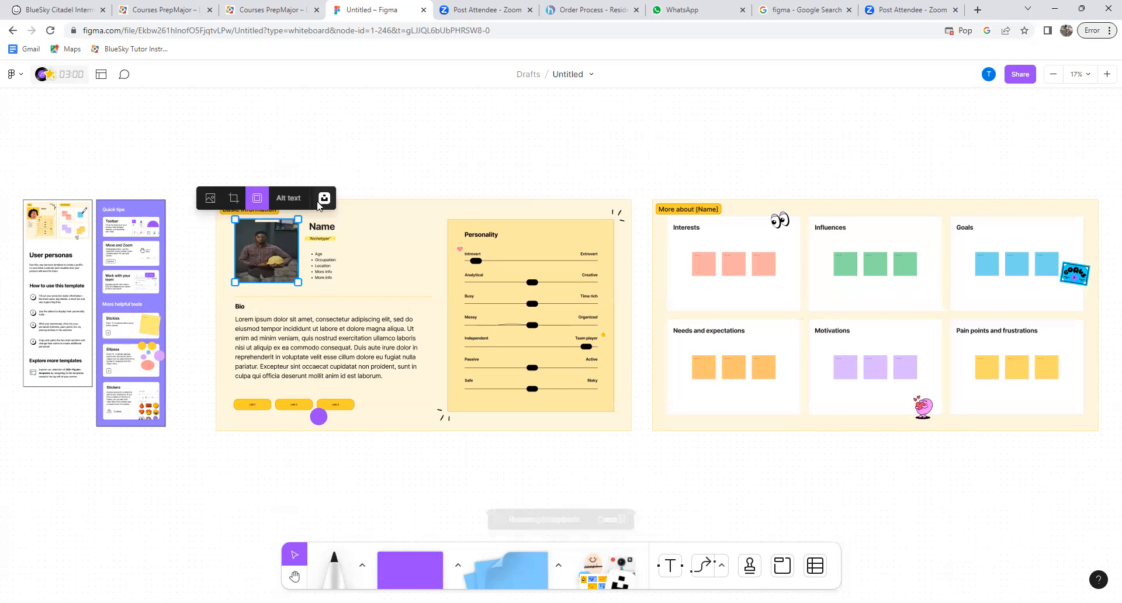
Step: Clear the placeholder paragraph under the Bio heading
{"action": "left_click", "coordinate": [282, 342]}
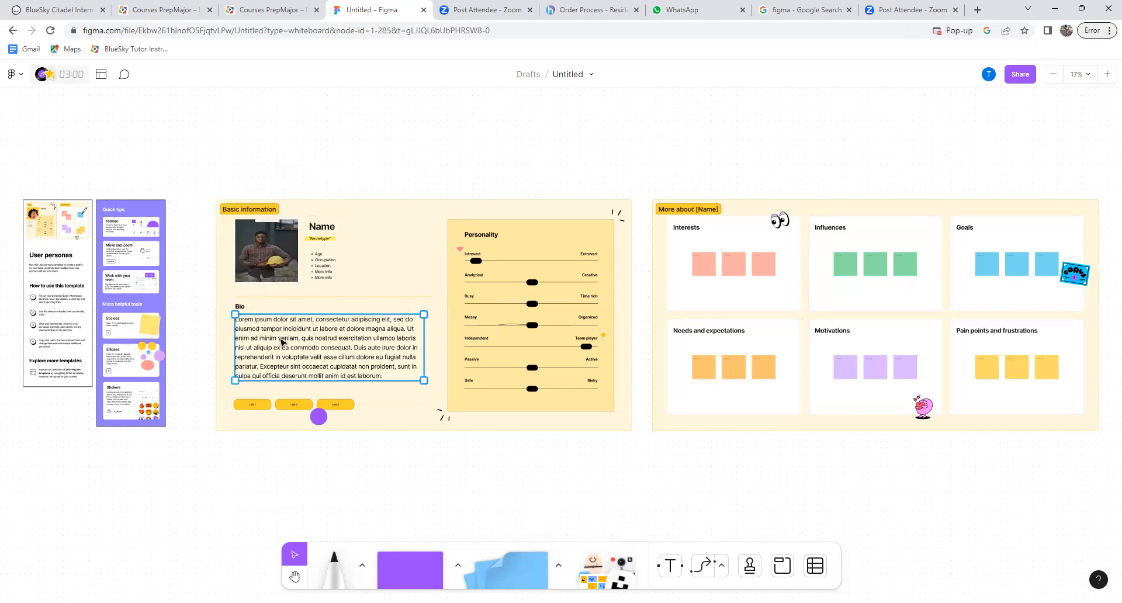
{"action": "double_click", "coordinate": [282, 339]}
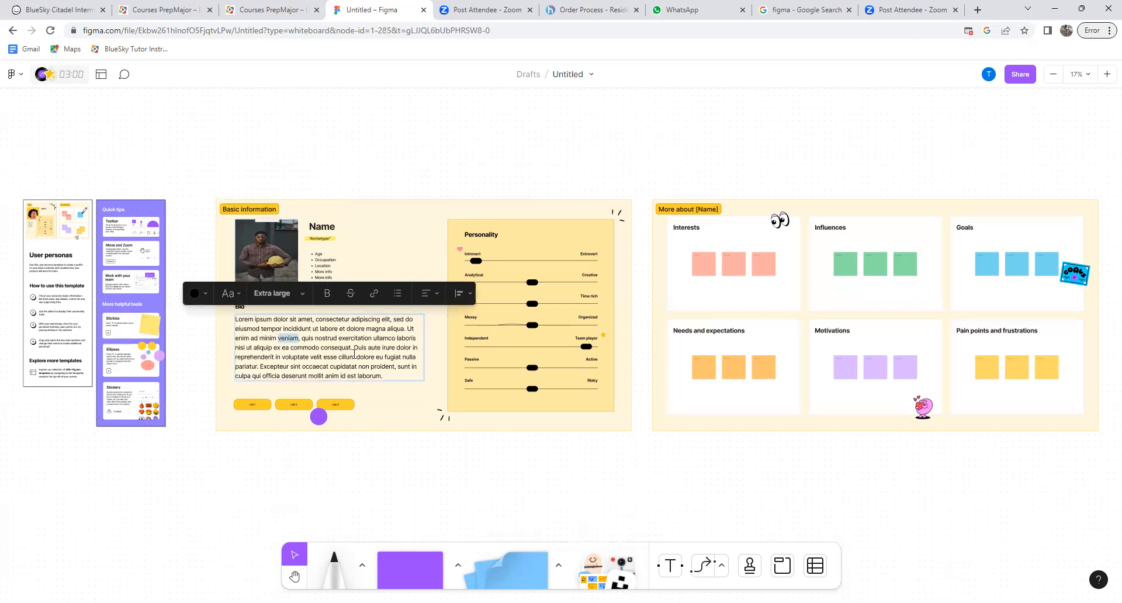
{"action": "left_click_drag", "start_coordinate": [386, 376], "coordinate": [239, 319]}
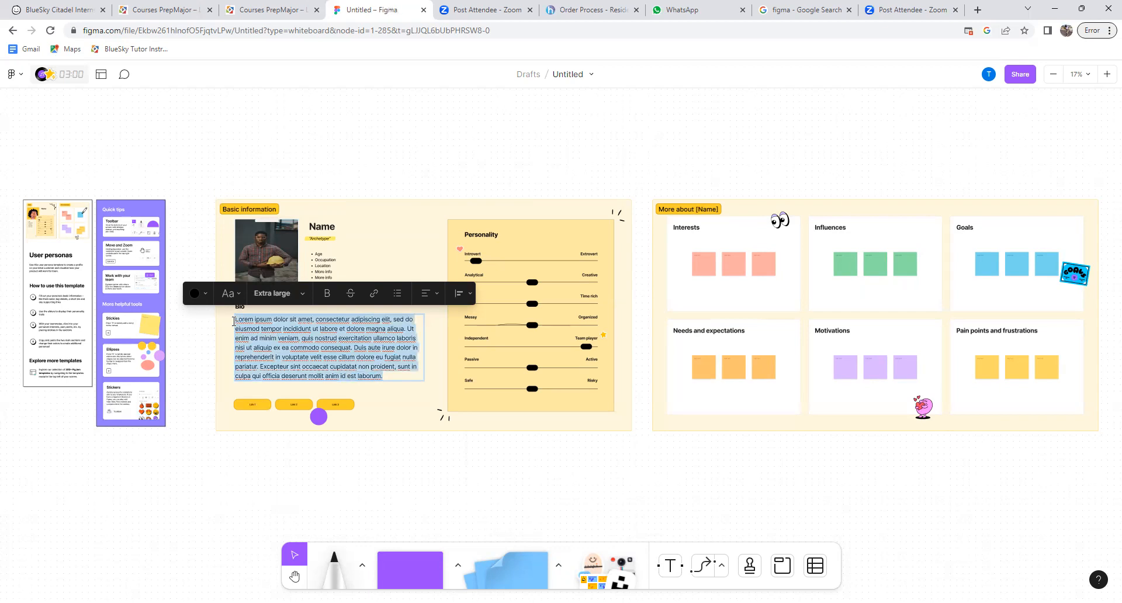
{"action": "key", "text": "BackSpace"}
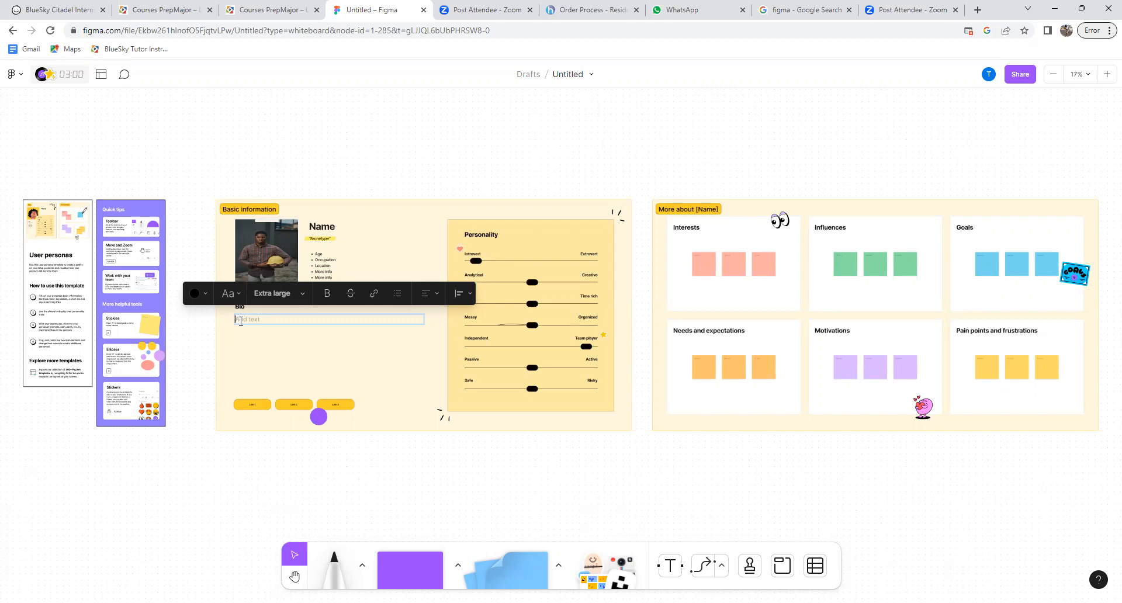
{"action": "left_click", "coordinate": [478, 254]}
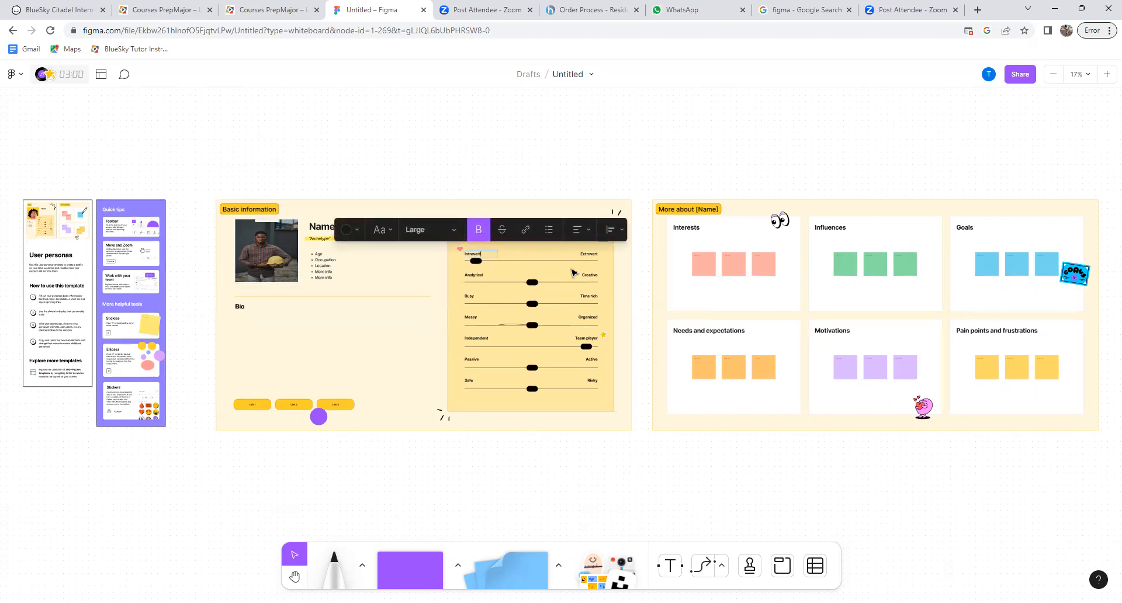
{"action": "left_click", "coordinate": [593, 256]}
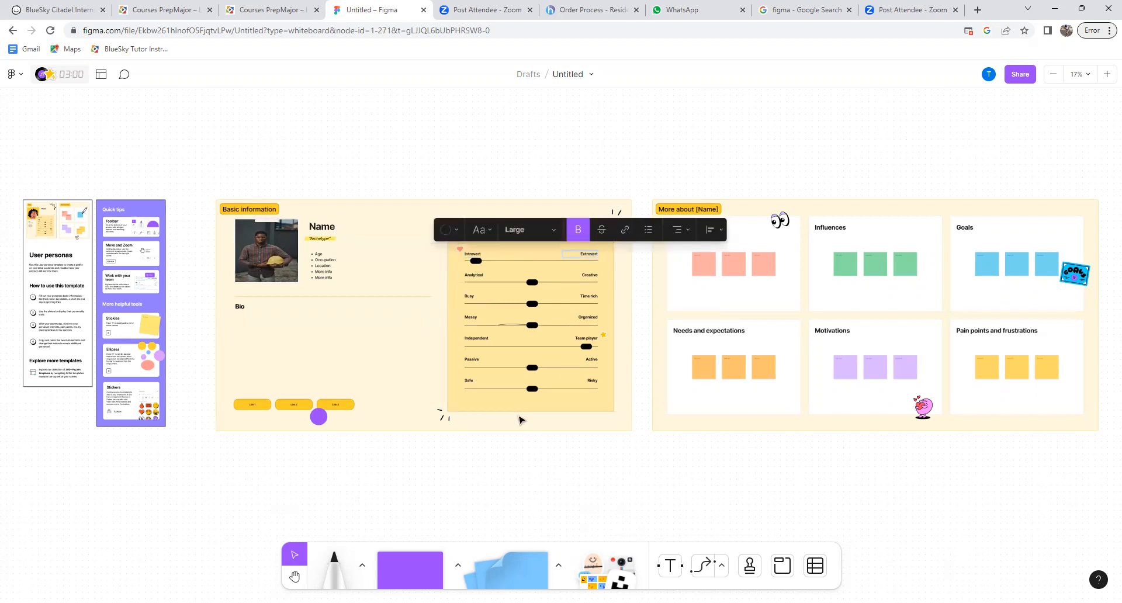
{"action": "left_click", "coordinate": [259, 407]}
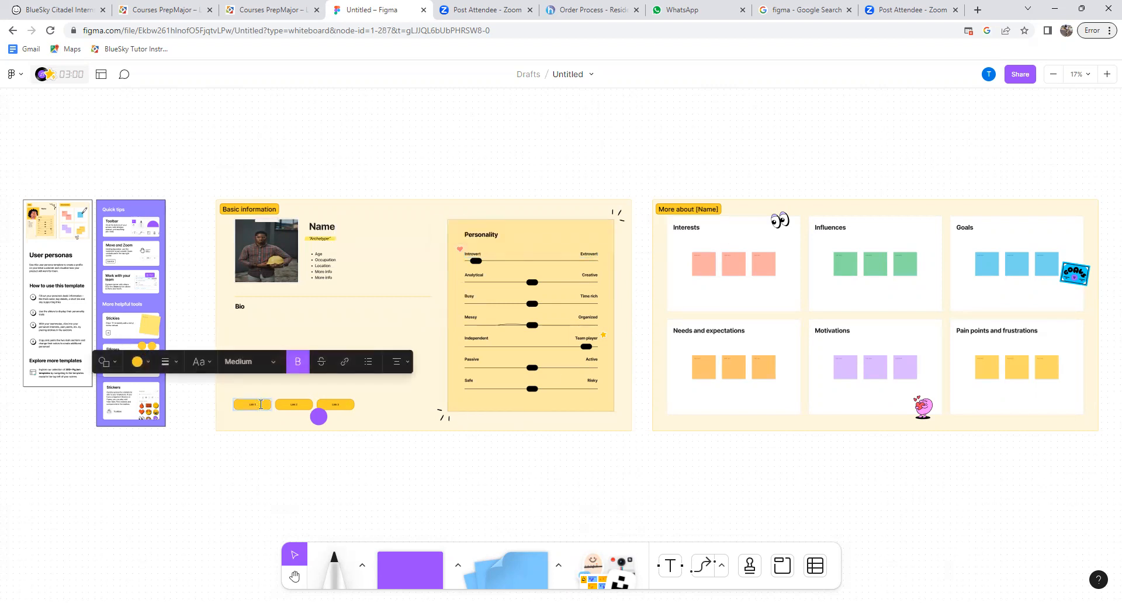
{"action": "left_click", "coordinate": [304, 405]}
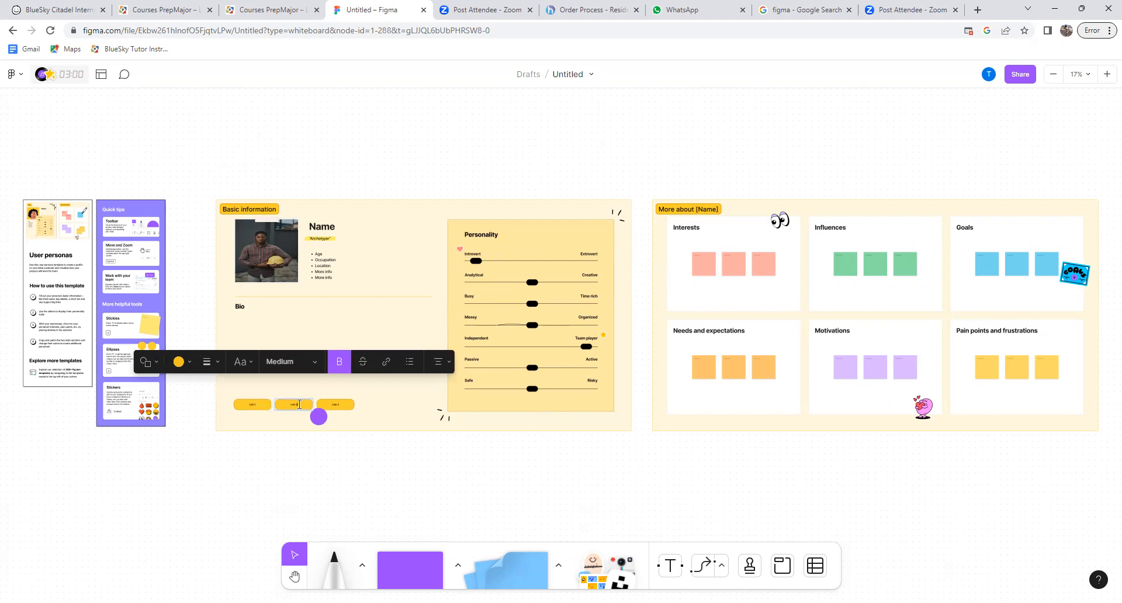
Step: Delete the three yellow tags and the purple circle at the bottom of the Basic information section
{"action": "left_click", "coordinate": [235, 406]}
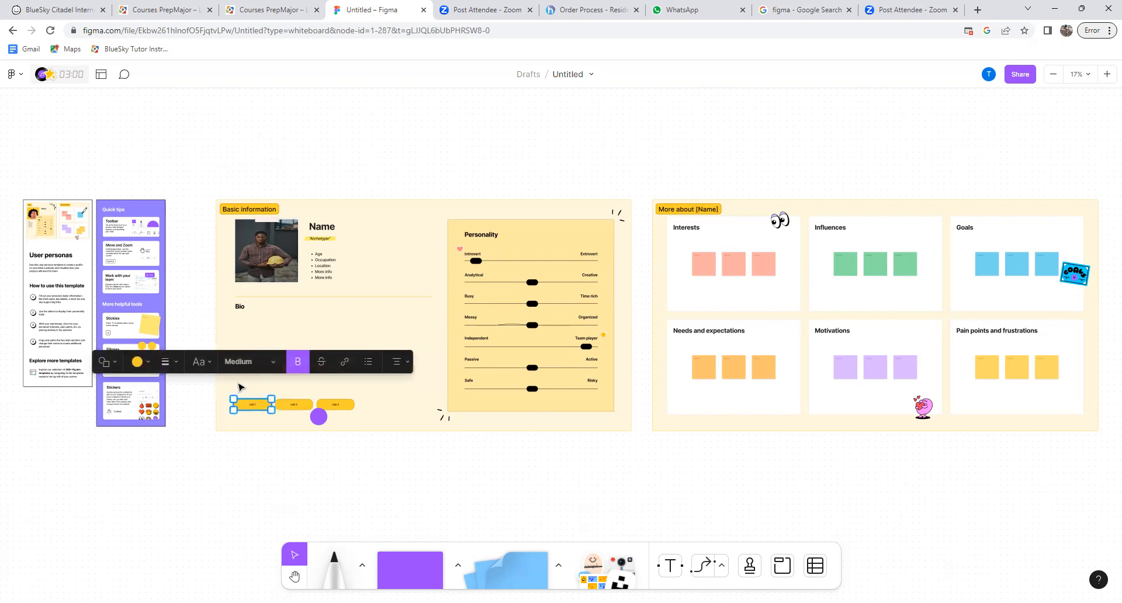
{"action": "left_click", "coordinate": [245, 388]}
{"action": "left_click", "coordinate": [226, 405]}
{"action": "left_click", "coordinate": [228, 403]}
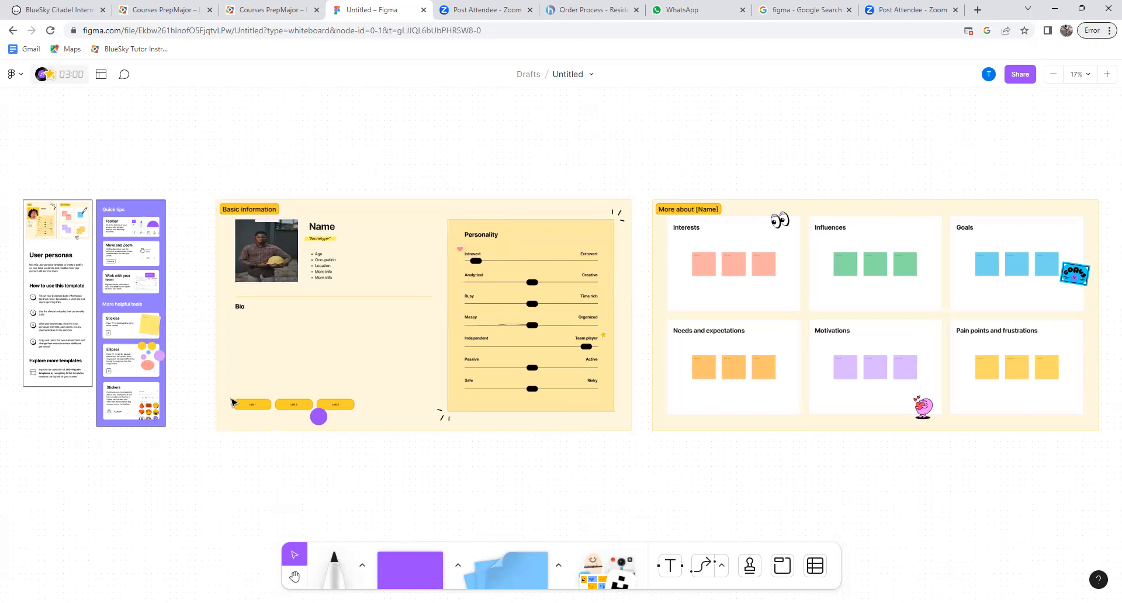
{"action": "left_click_drag", "start_coordinate": [230, 393], "coordinate": [355, 426]}
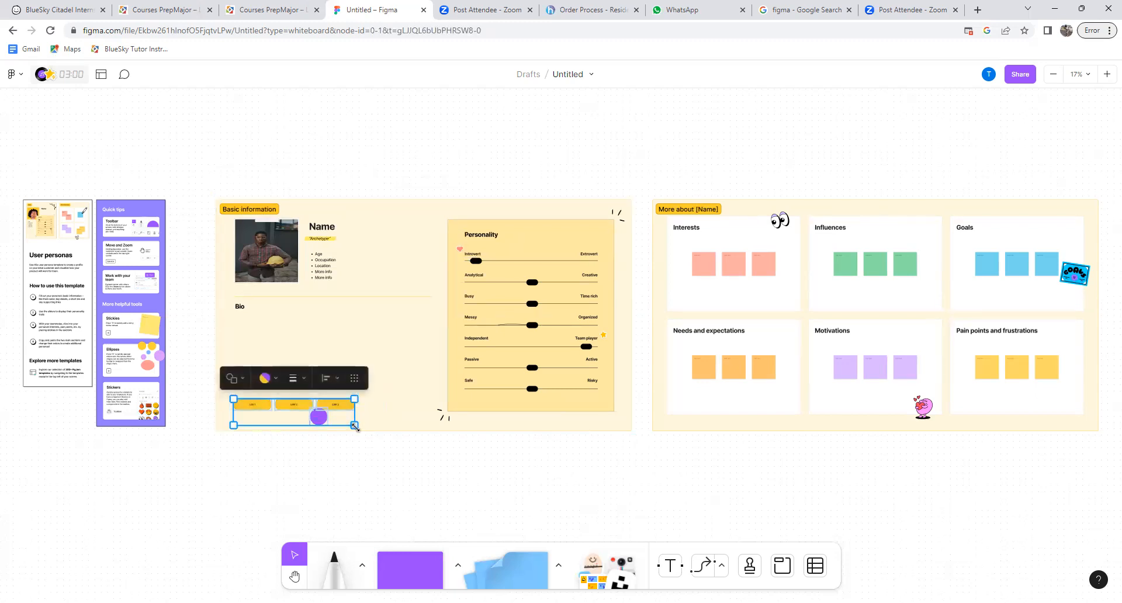
{"action": "key", "text": "Delete"}
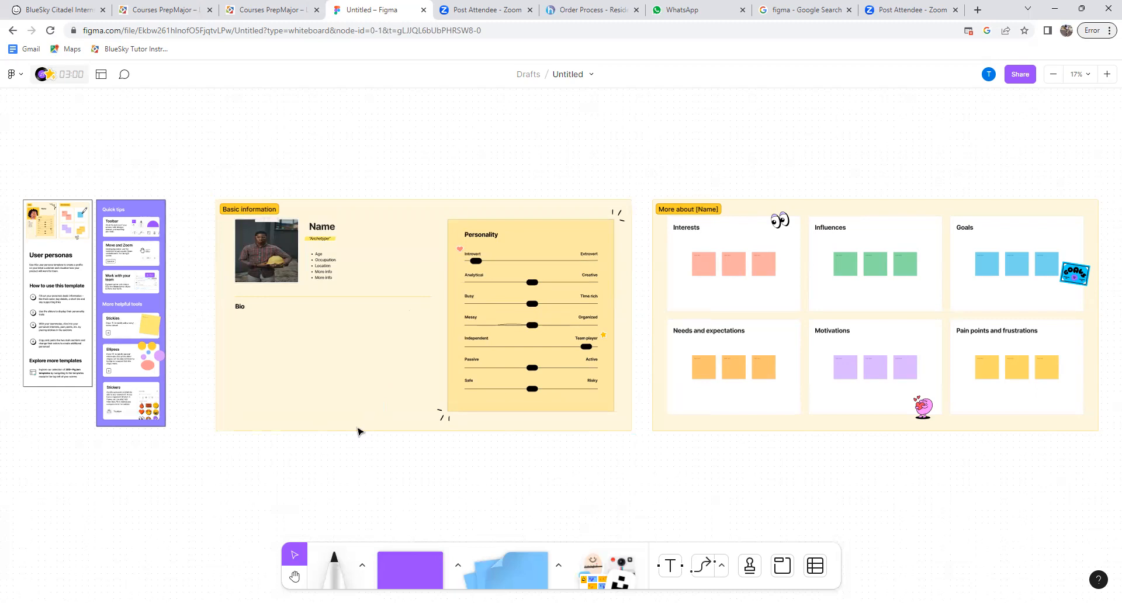
Step: Try to start text entry in the empty area under the Bio heading
{"action": "left_click", "coordinate": [258, 317]}
{"action": "left_click", "coordinate": [258, 317]}
{"action": "left_click", "coordinate": [246, 308]}
{"action": "left_click", "coordinate": [250, 308]}
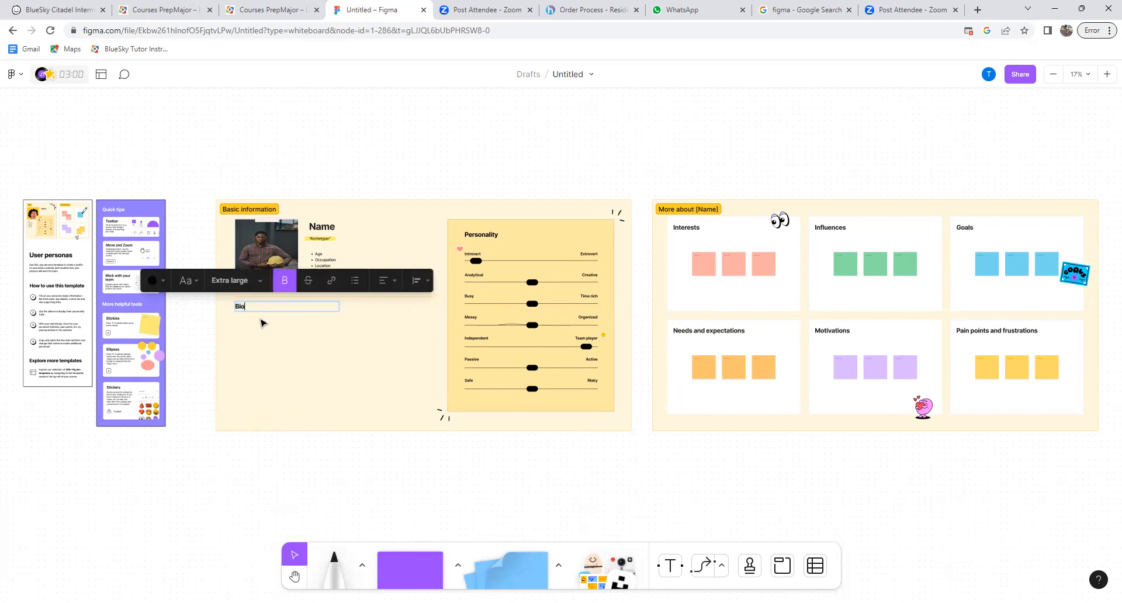
{"action": "key", "text": "Escape"}
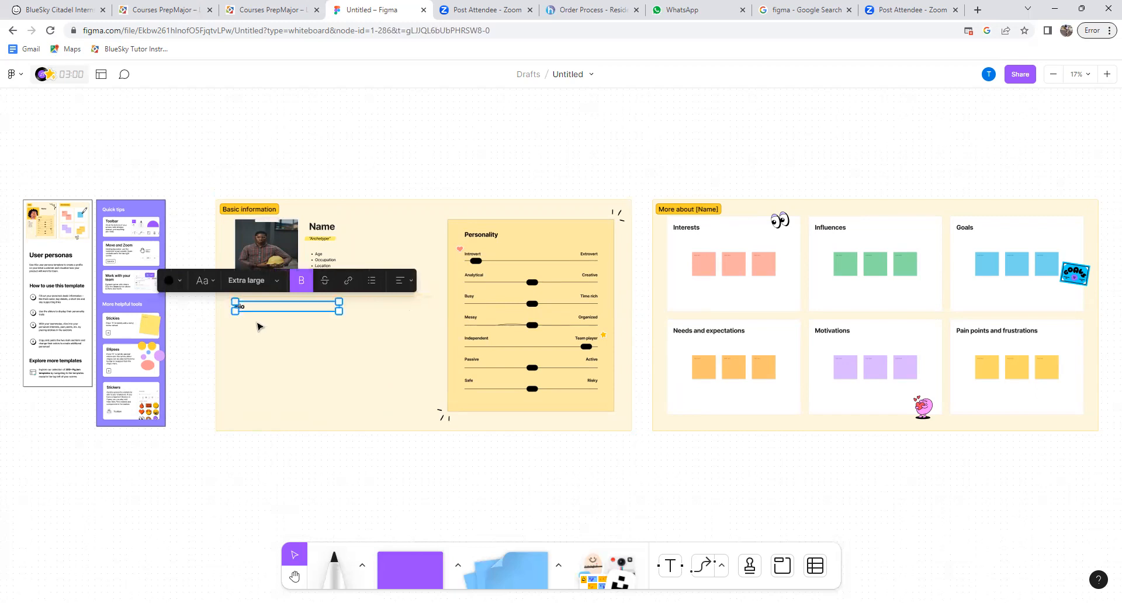
{"action": "key", "text": "Return"}
Step: Undo the deletion of the three yellow tags and the purple circle in the Basic information section
{"action": "key", "text": "ctrl+z"}
{"action": "key", "text": "ctrl+z"}
{"action": "key", "text": "ctrl+z"}
{"action": "key", "text": "ctrl+z"}
{"action": "key", "text": "ctrl+z"}
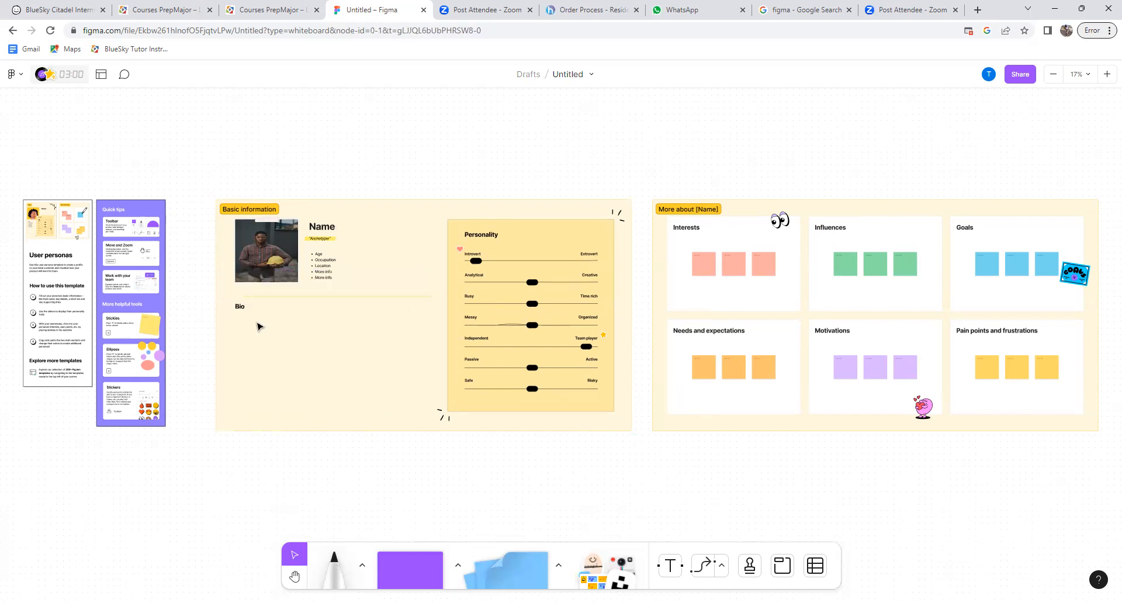
{"action": "key", "text": "ctrl+z"}
{"action": "key", "text": "ctrl+z"}
{"action": "key", "text": "ctrl+z"}
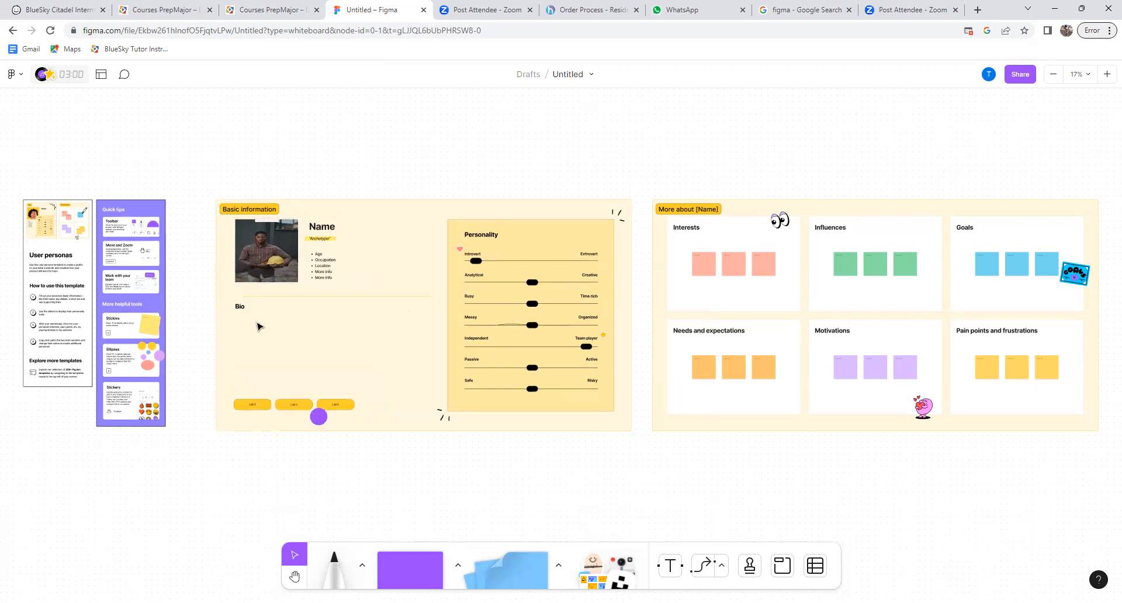
Step: Undo the clearing of the placeholder paragraph under the Bio heading
{"action": "key", "text": "ctrl+z"}
{"action": "key", "text": "ctrl+z"}
{"action": "key", "text": "ctrl+z"}
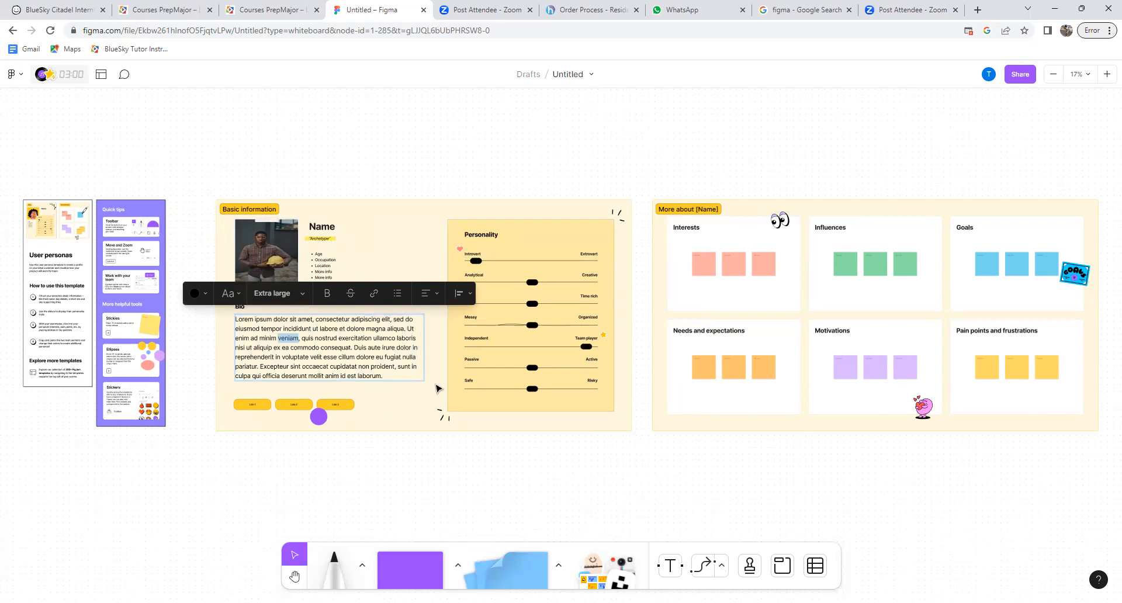
{"action": "left_click", "coordinate": [387, 374]}
Step: Add three blue sticky notes in a row below the pink notes in the Interests box
{"action": "left_click", "coordinate": [692, 213]}
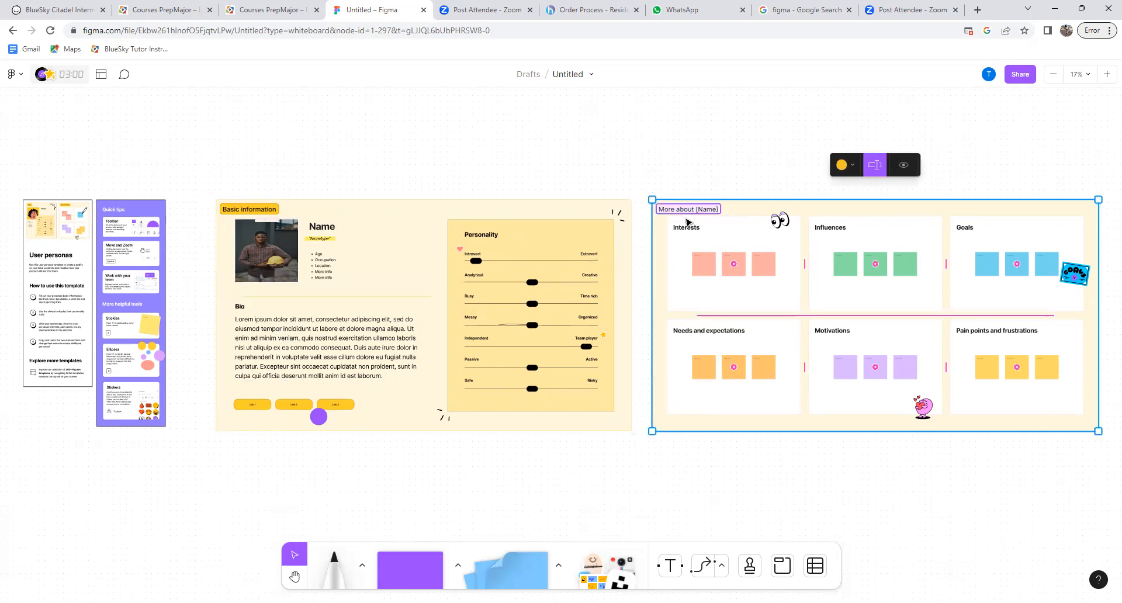
{"action": "left_click", "coordinate": [763, 270]}
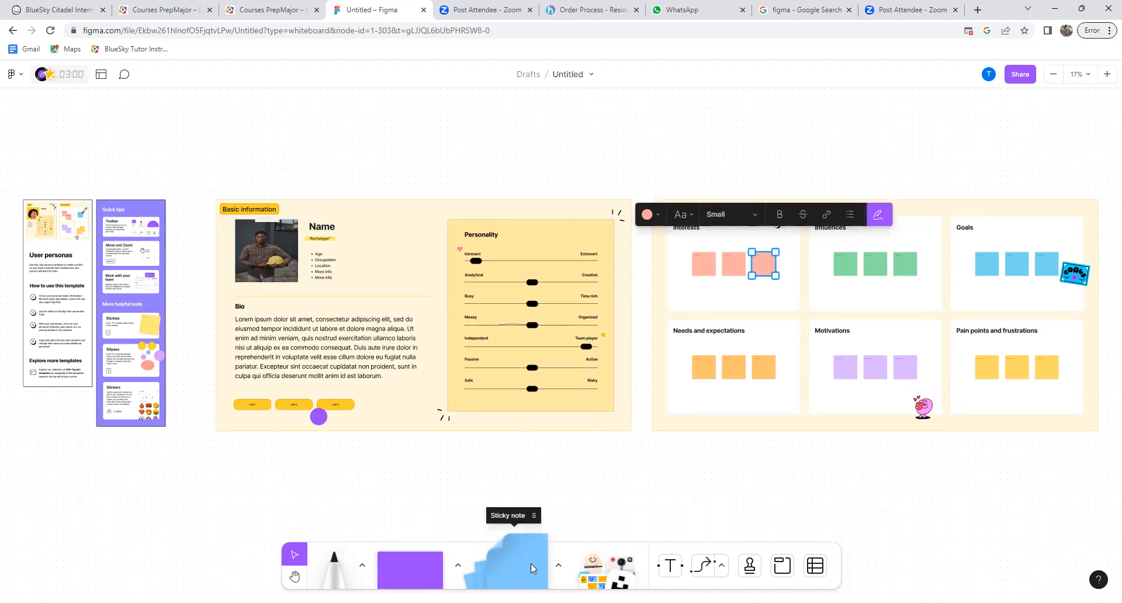
{"action": "left_click_drag", "start_coordinate": [531, 567], "coordinate": [707, 304]}
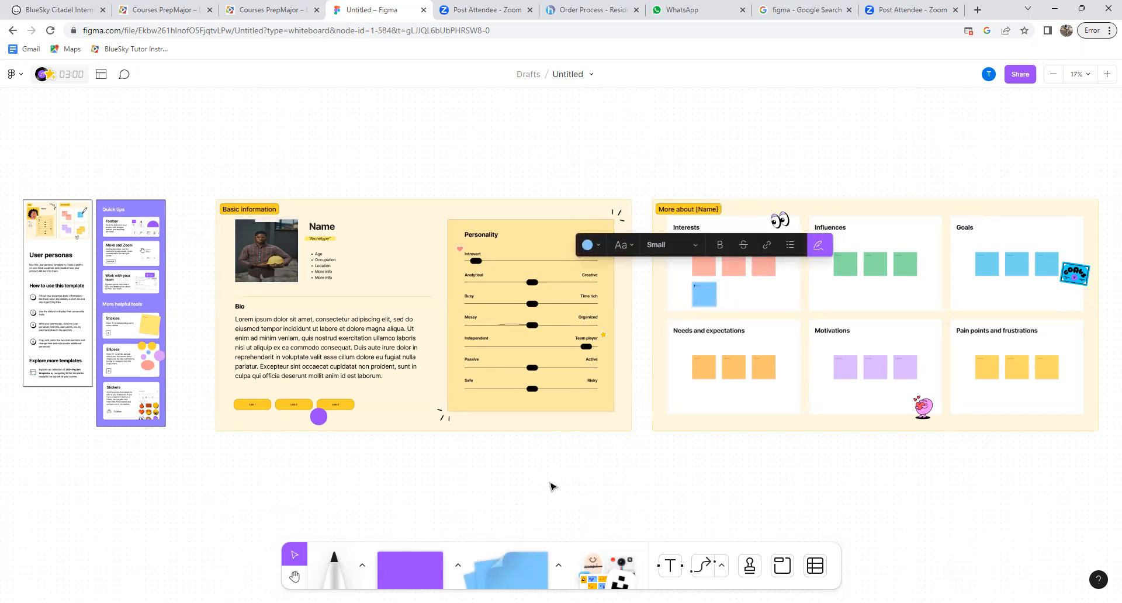
{"action": "left_click_drag", "start_coordinate": [519, 571], "coordinate": [732, 304]}
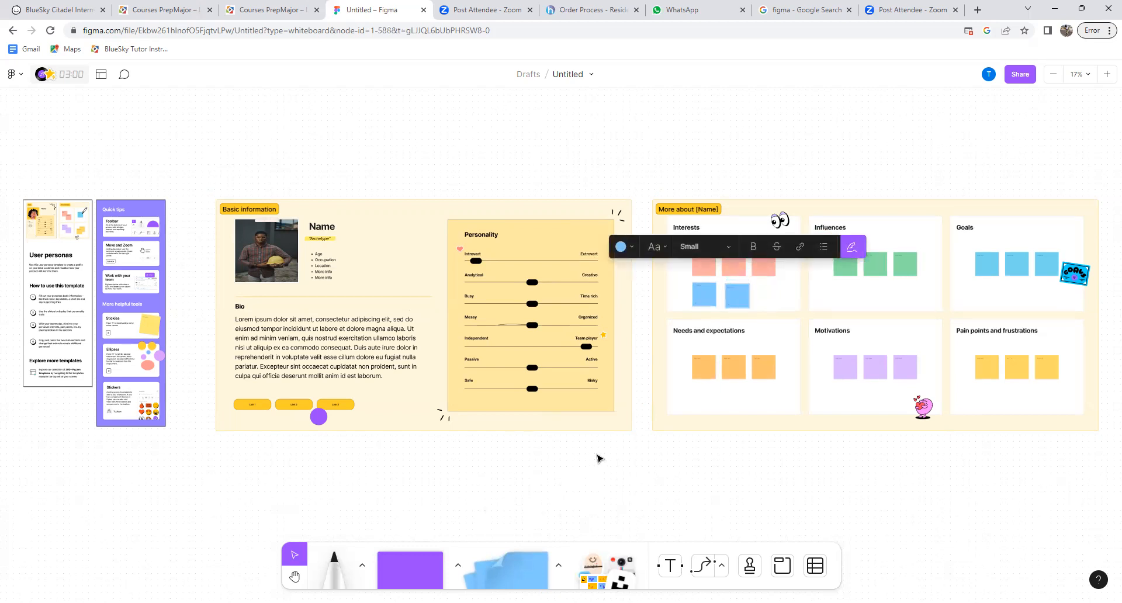
{"action": "left_click_drag", "start_coordinate": [521, 572], "coordinate": [768, 297]}
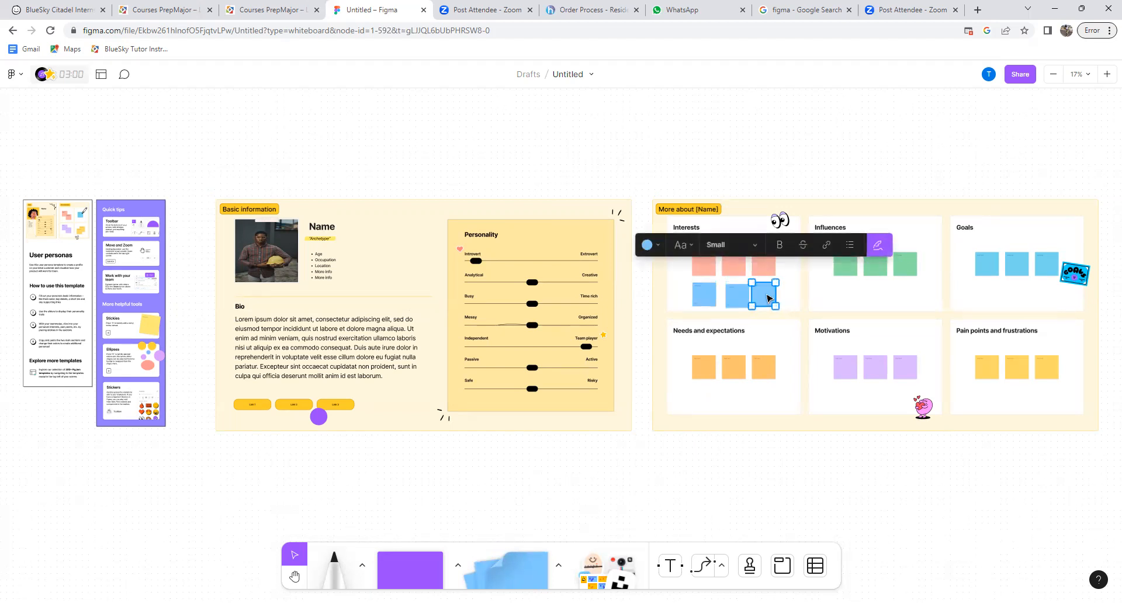
Step: Try the Medium, Large and Extra large text sizes on the third blue sticky note, ending with Huge
{"action": "left_click", "coordinate": [754, 245]}
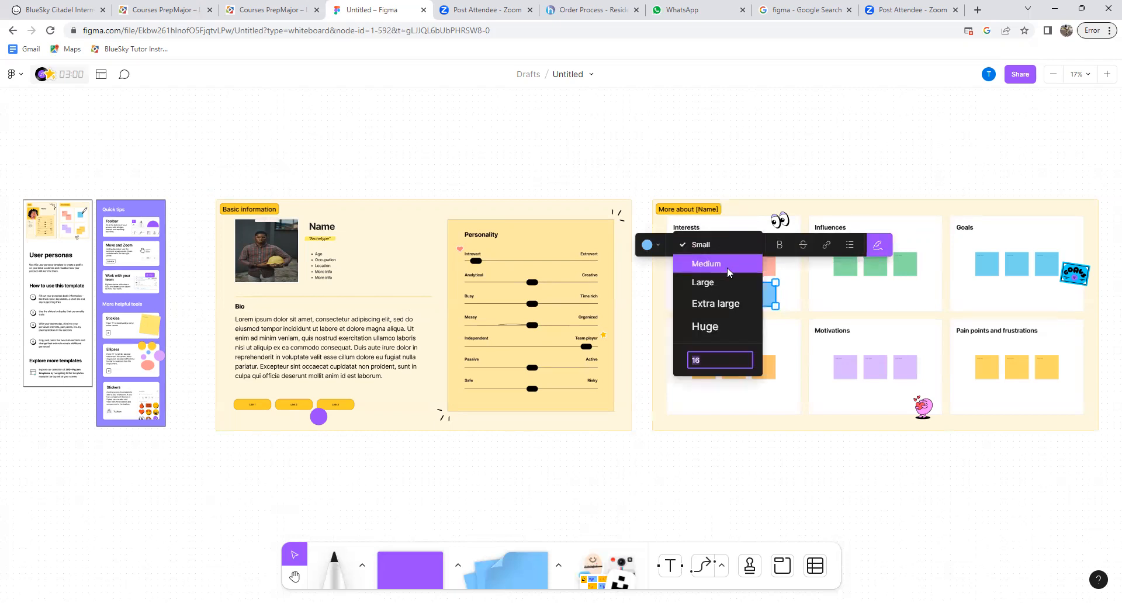
{"action": "left_click", "coordinate": [727, 268]}
{"action": "left_click", "coordinate": [760, 248]}
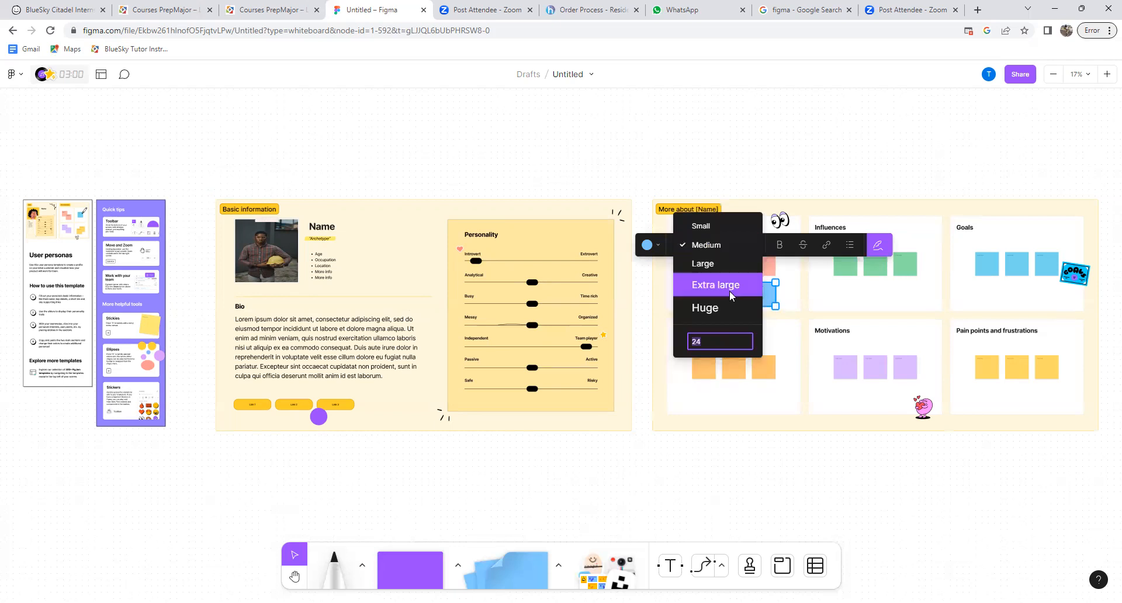
{"action": "left_click", "coordinate": [719, 266]}
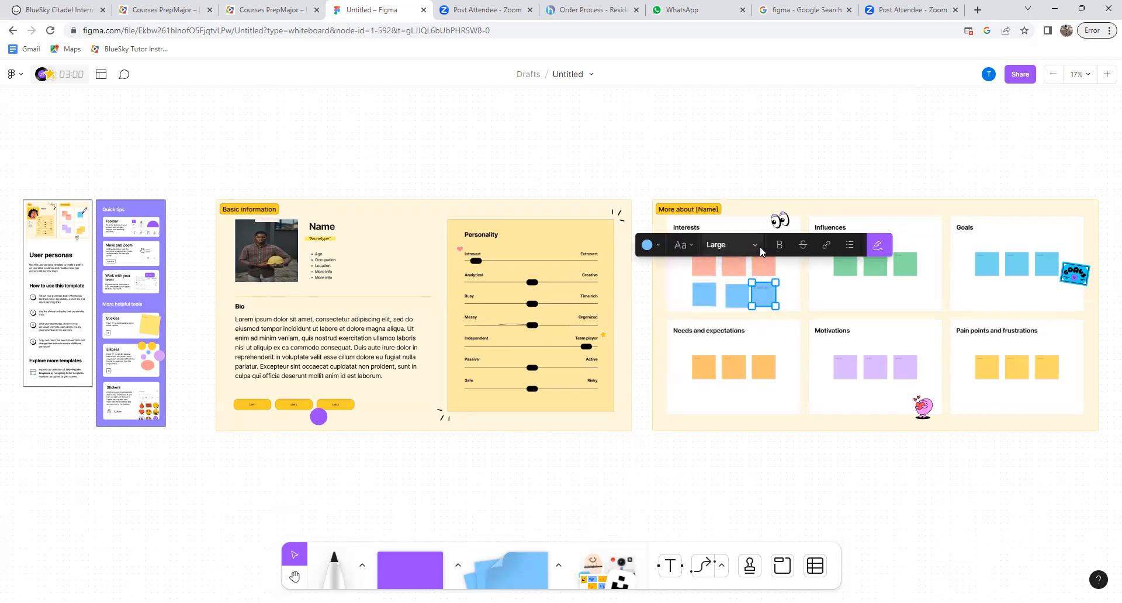
{"action": "left_click", "coordinate": [760, 247]}
{"action": "left_click", "coordinate": [734, 269]}
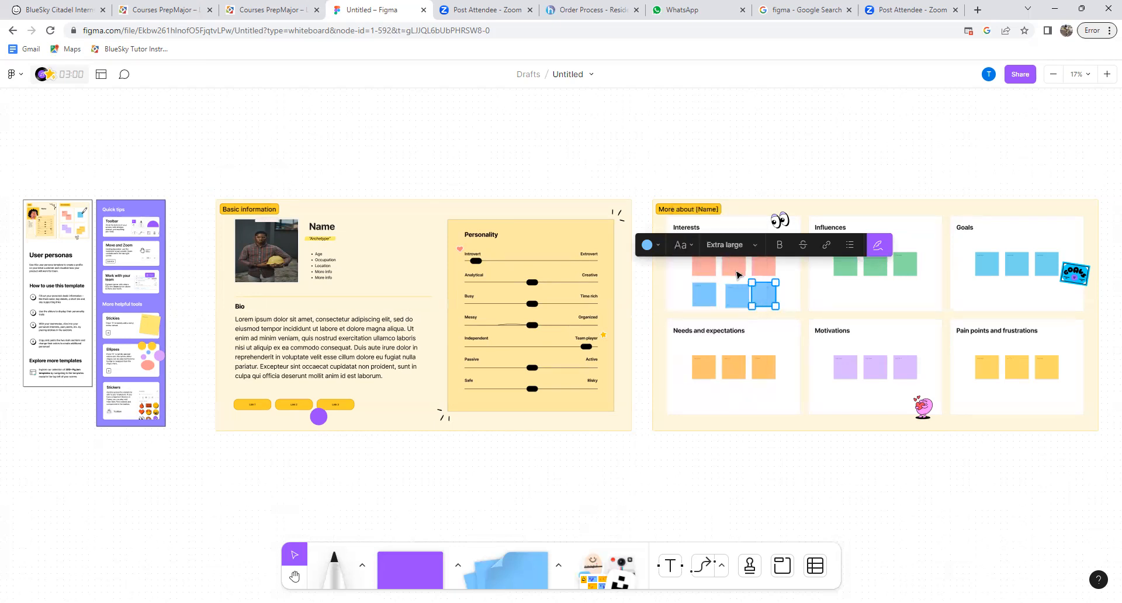
{"action": "left_click", "coordinate": [756, 246]}
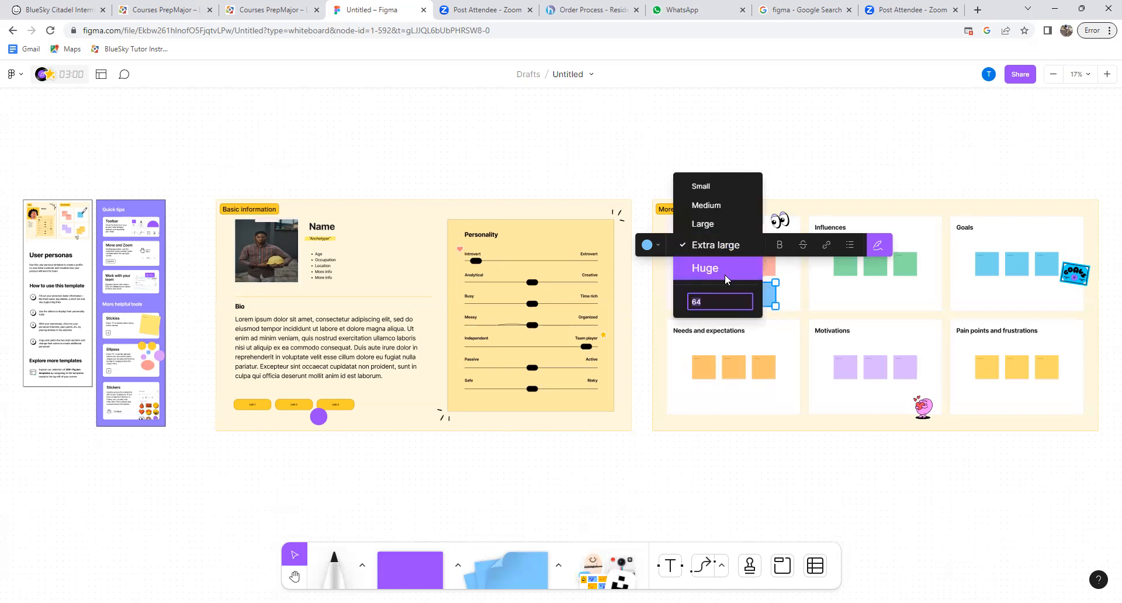
{"action": "left_click", "coordinate": [726, 277]}
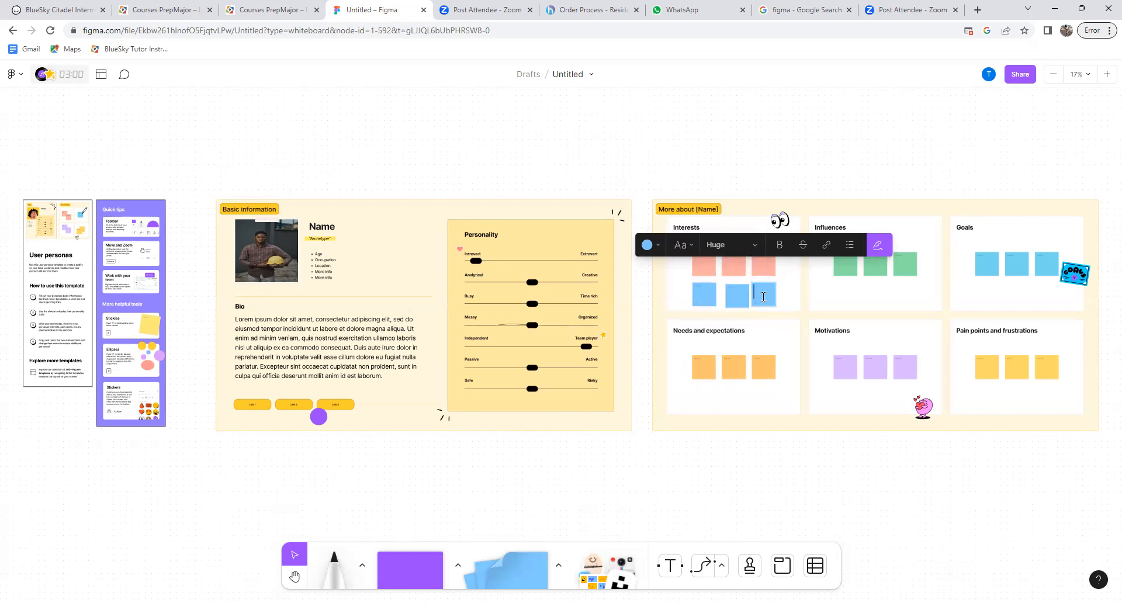
Step: Enter the sample text "hhutytj" in the third blue sticky note and format it as a bulleted list in the Scribbled font
{"action": "type", "text": "hhutytj"}
{"action": "left_click", "coordinate": [848, 253]}
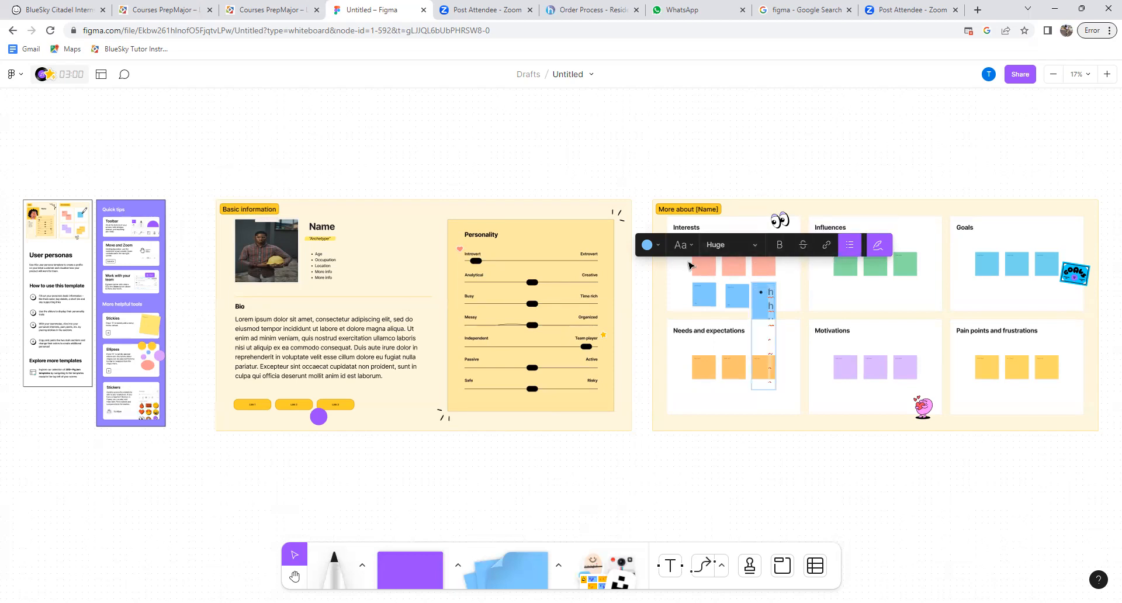
{"action": "left_click", "coordinate": [681, 245]}
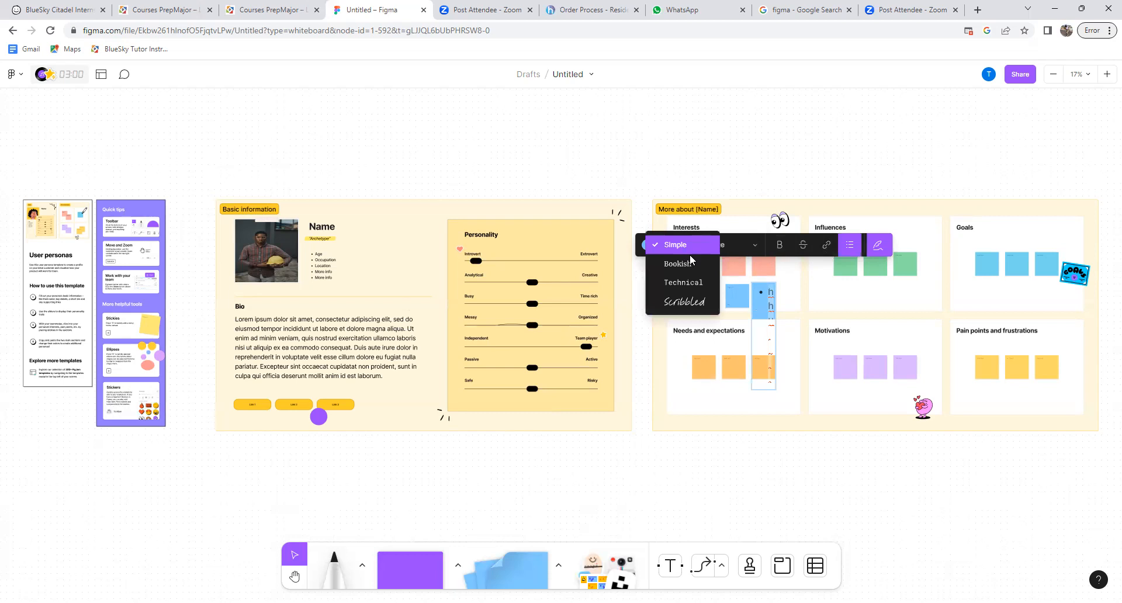
{"action": "left_click", "coordinate": [690, 304]}
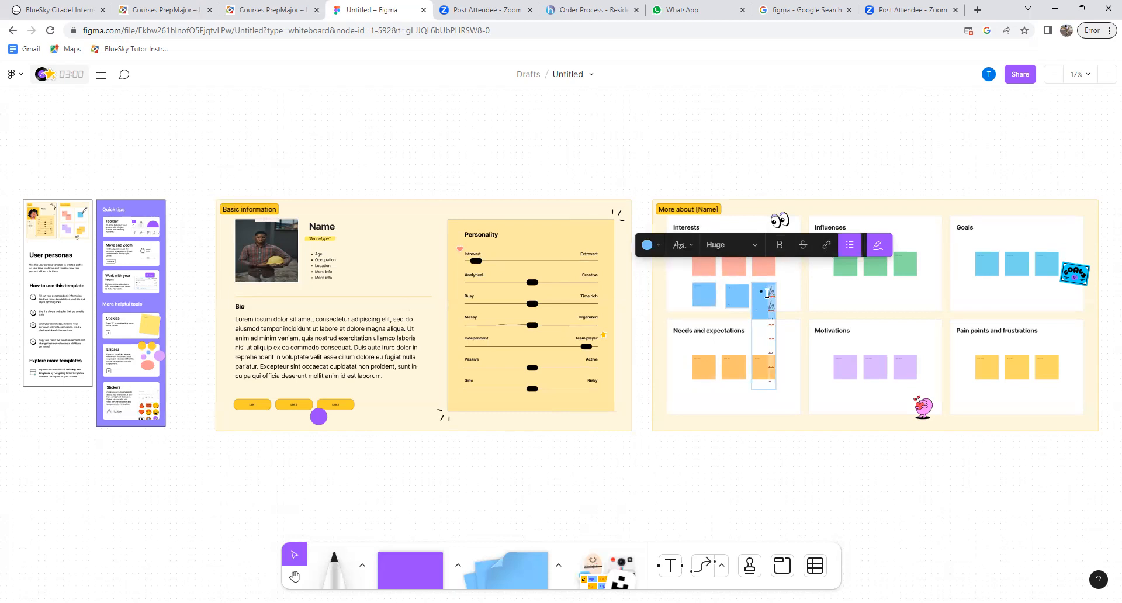
Step: Erase the sample text from the third blue sticky note and set its text size to Large
{"action": "key", "text": "BackSpace"}
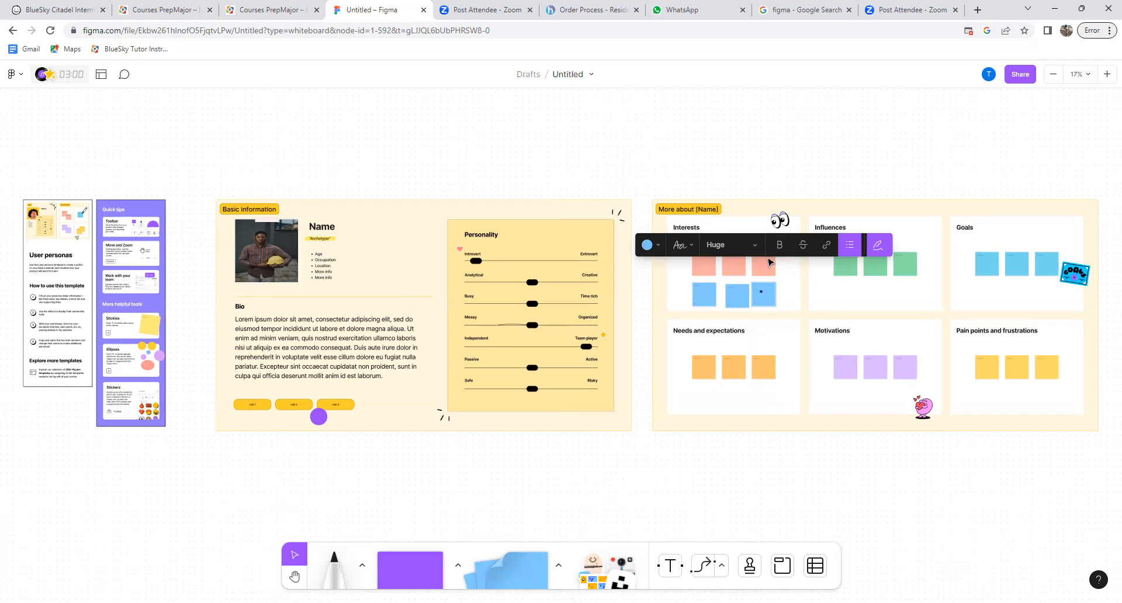
{"action": "left_click", "coordinate": [753, 241]}
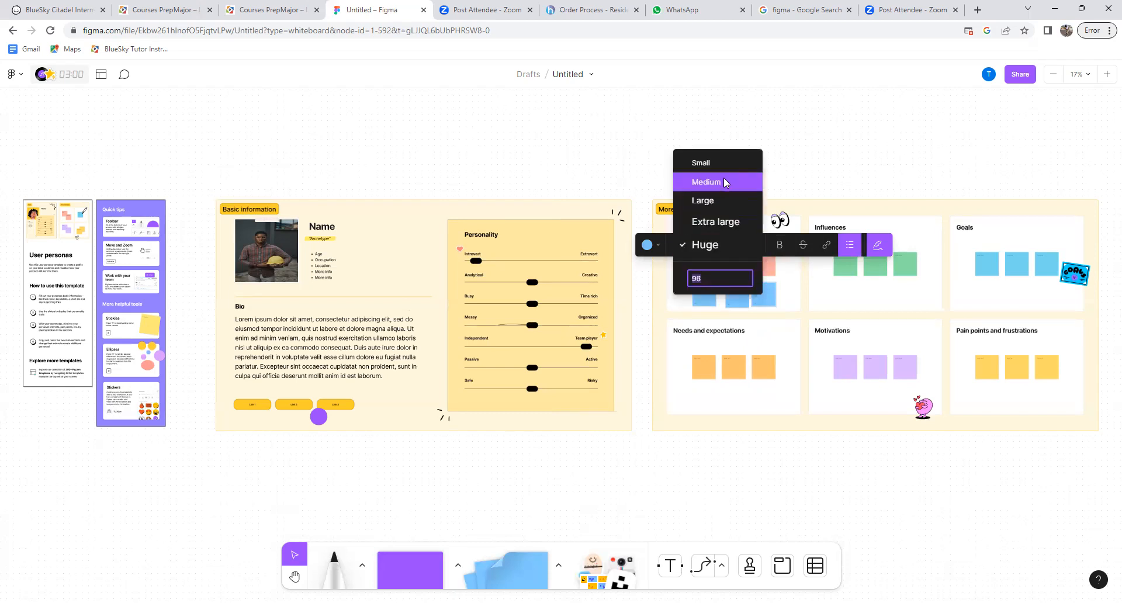
{"action": "left_click", "coordinate": [726, 203]}
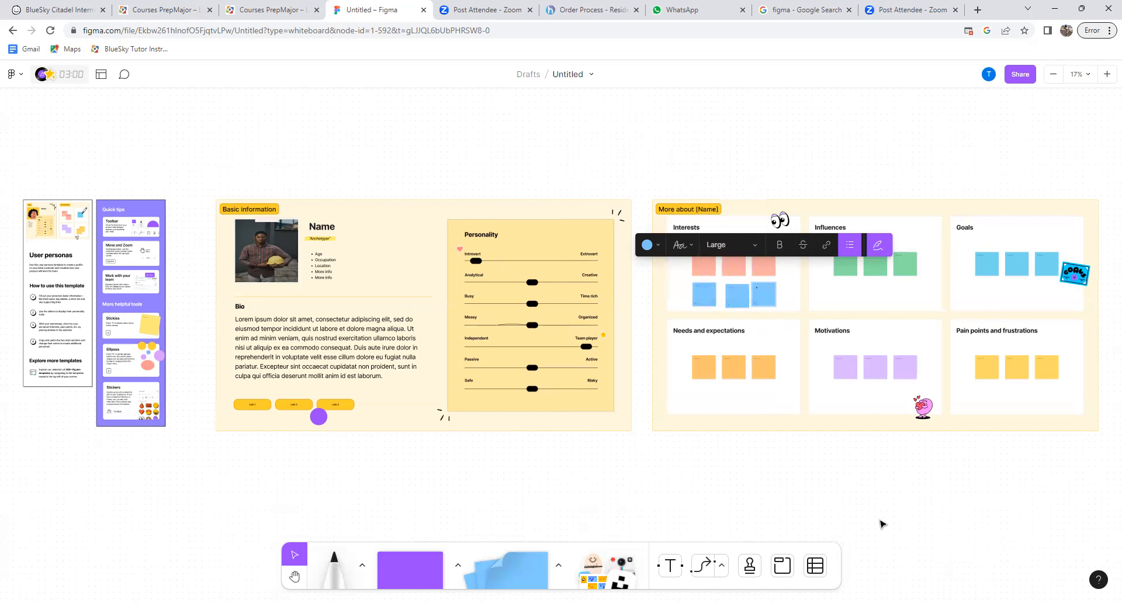
Step: Remove the leftover bullet from the third blue sticky note in the Interests box
{"action": "left_click", "coordinate": [1090, 75]}
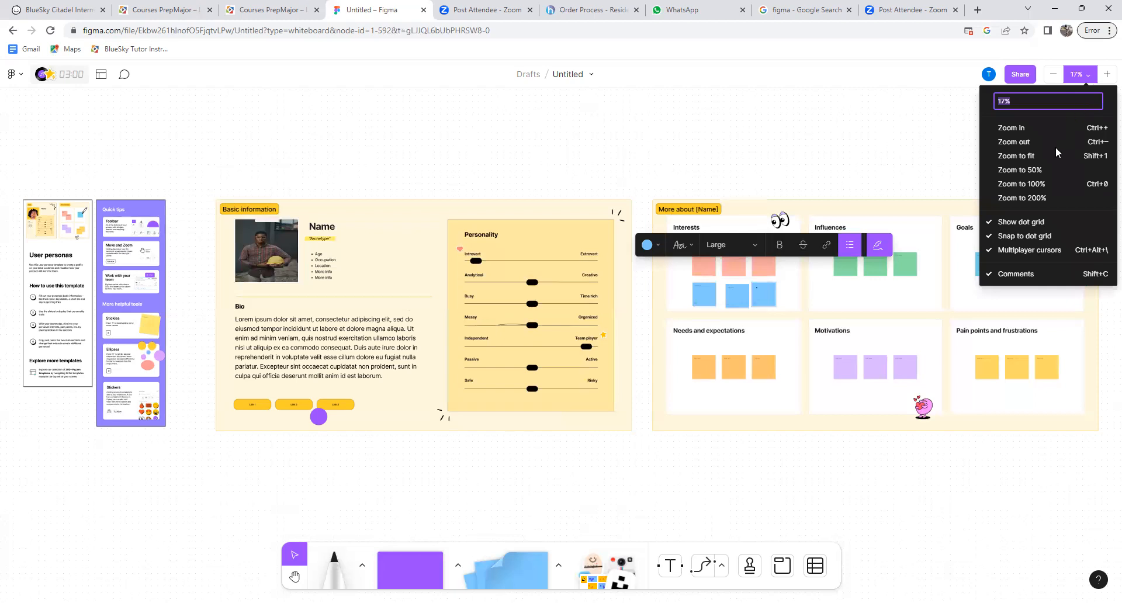
{"action": "left_click", "coordinate": [1034, 168]}
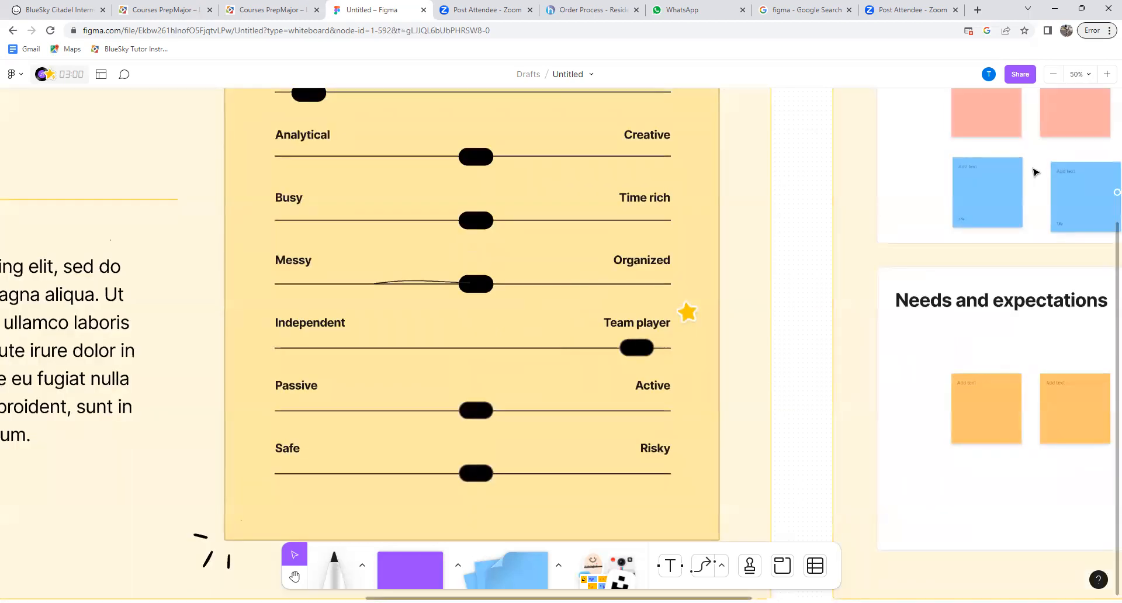
{"action": "left_click_drag", "start_coordinate": [596, 599], "coordinate": [842, 531]}
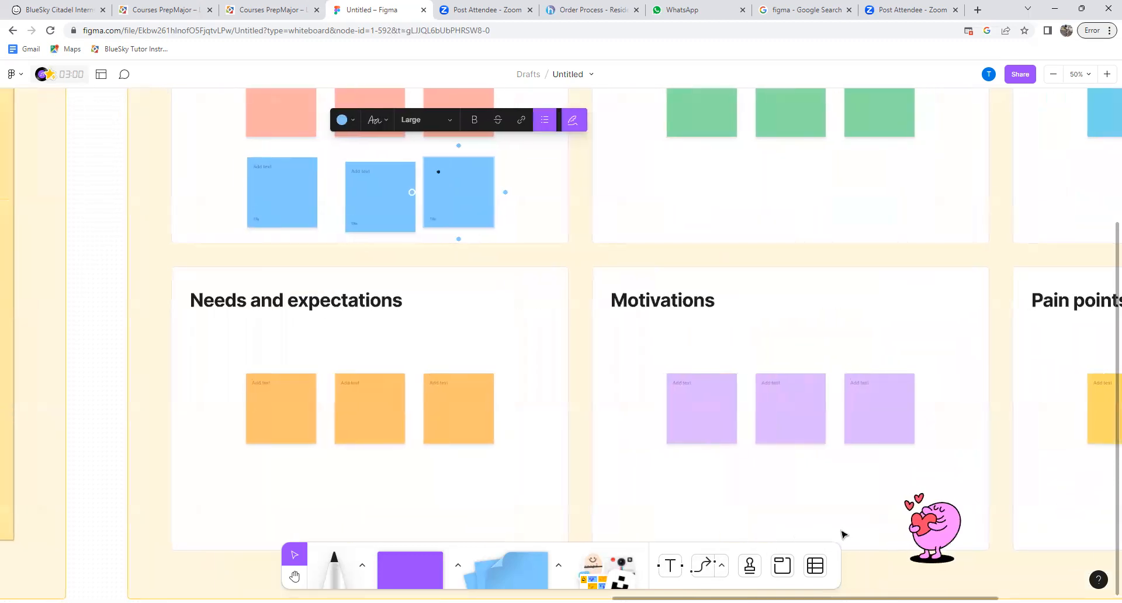
{"action": "key", "text": "BackSpace"}
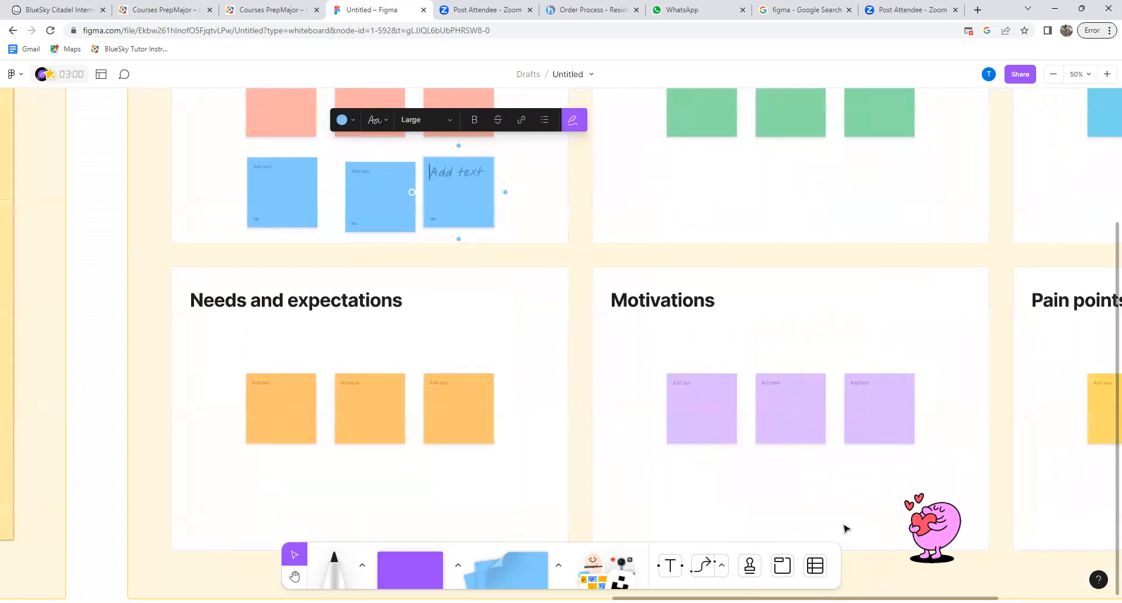
{"action": "left_click", "coordinate": [1054, 75]}
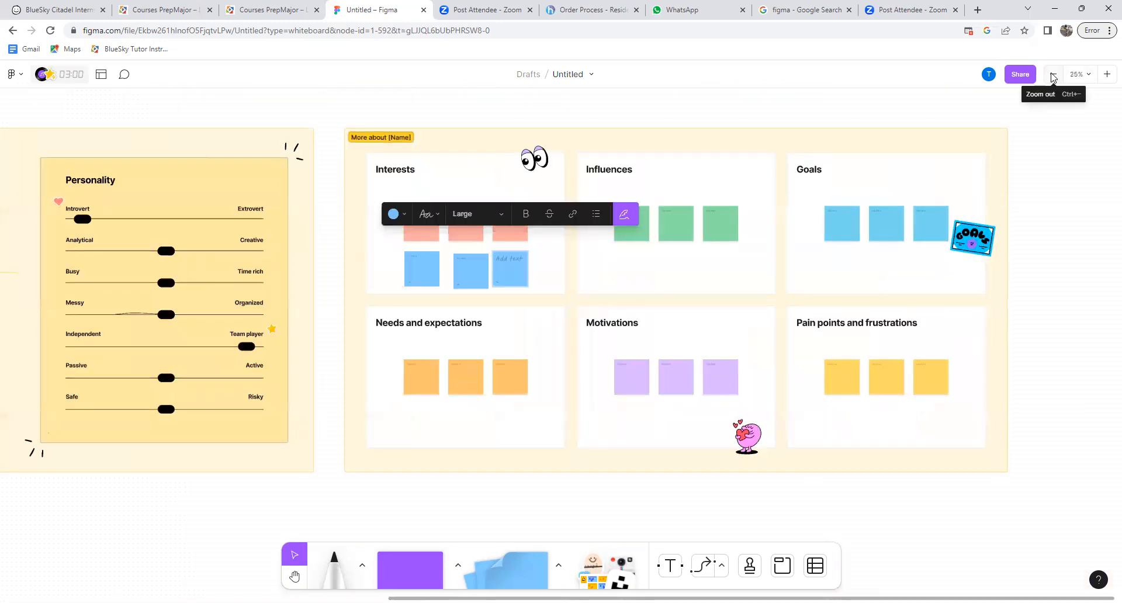
{"action": "left_click", "coordinate": [1090, 76]}
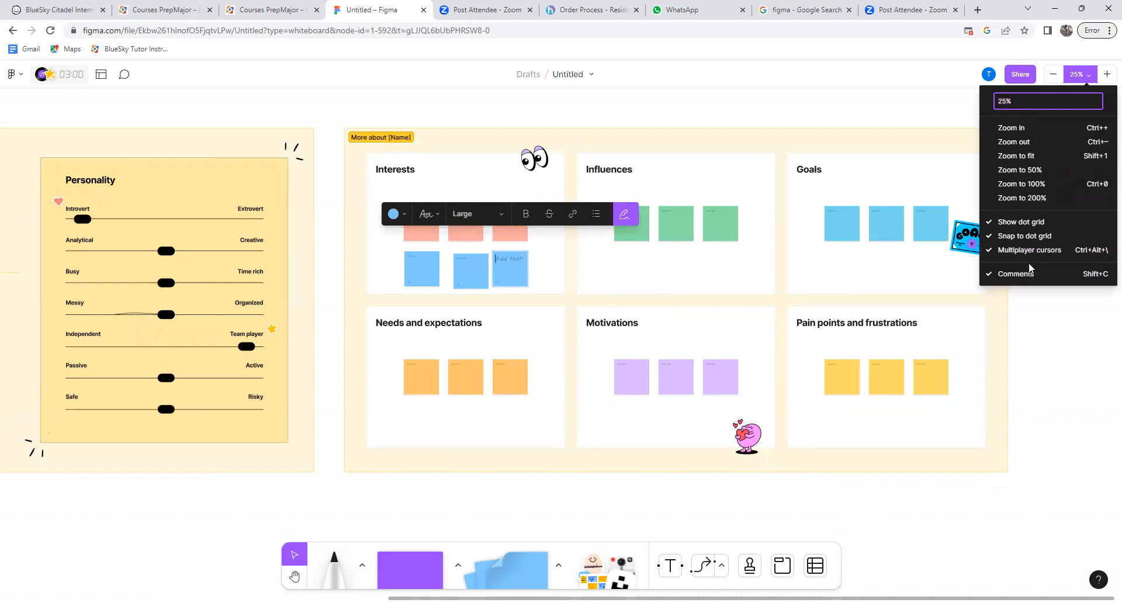
{"action": "left_click", "coordinate": [853, 510]}
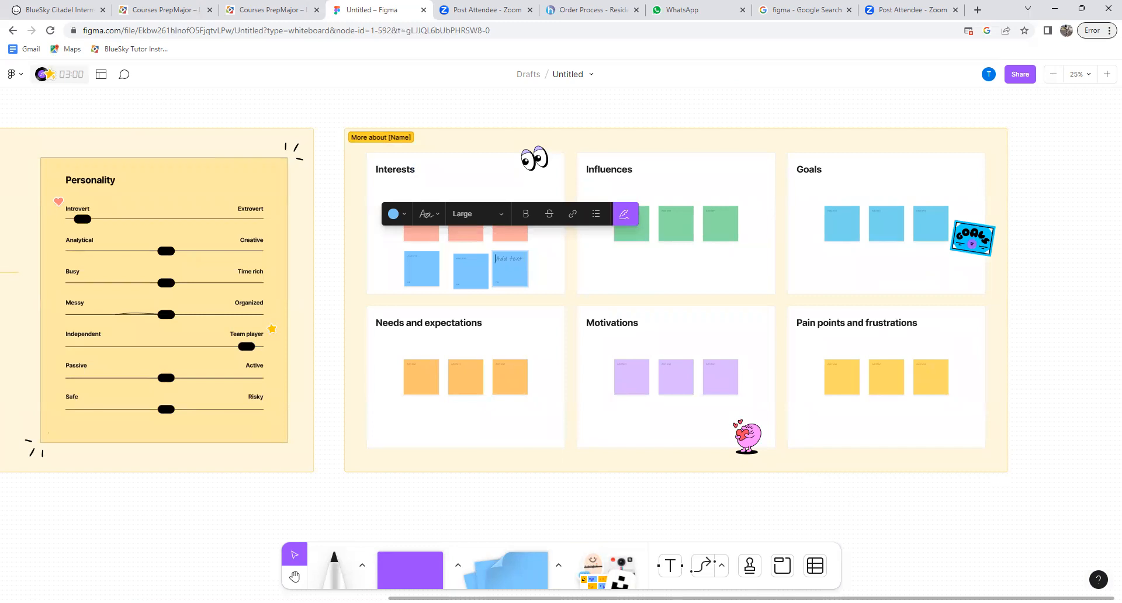
{"action": "scroll", "coordinate": [561, 327], "scroll_direction": "left", "scroll_amount": 12}
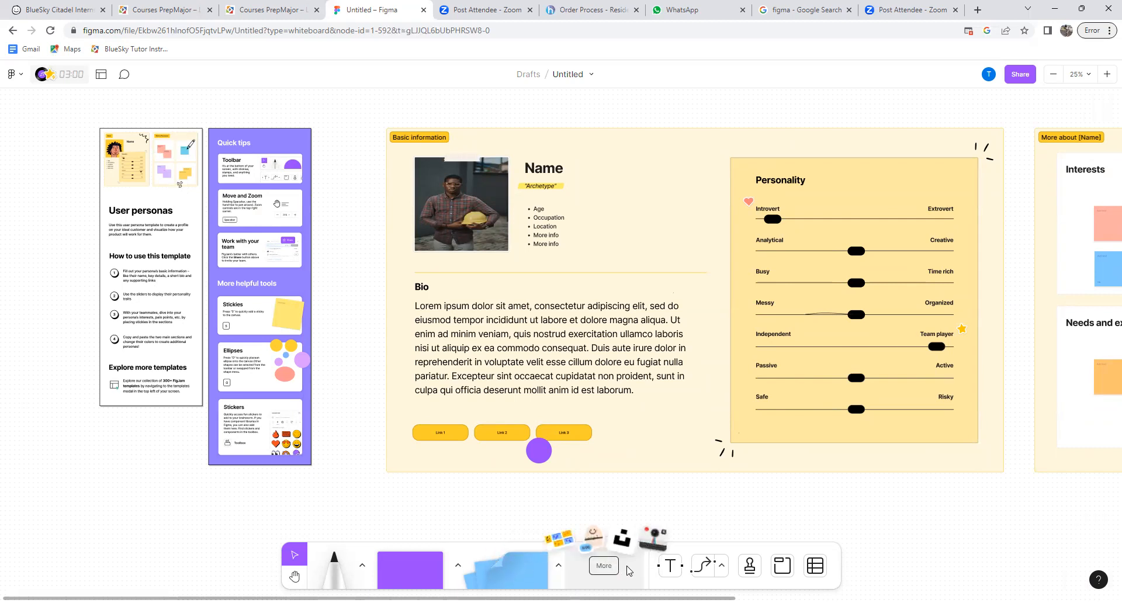
Step: Search all categories of the FigJam resource library for "user persona"
{"action": "left_click", "coordinate": [608, 570]}
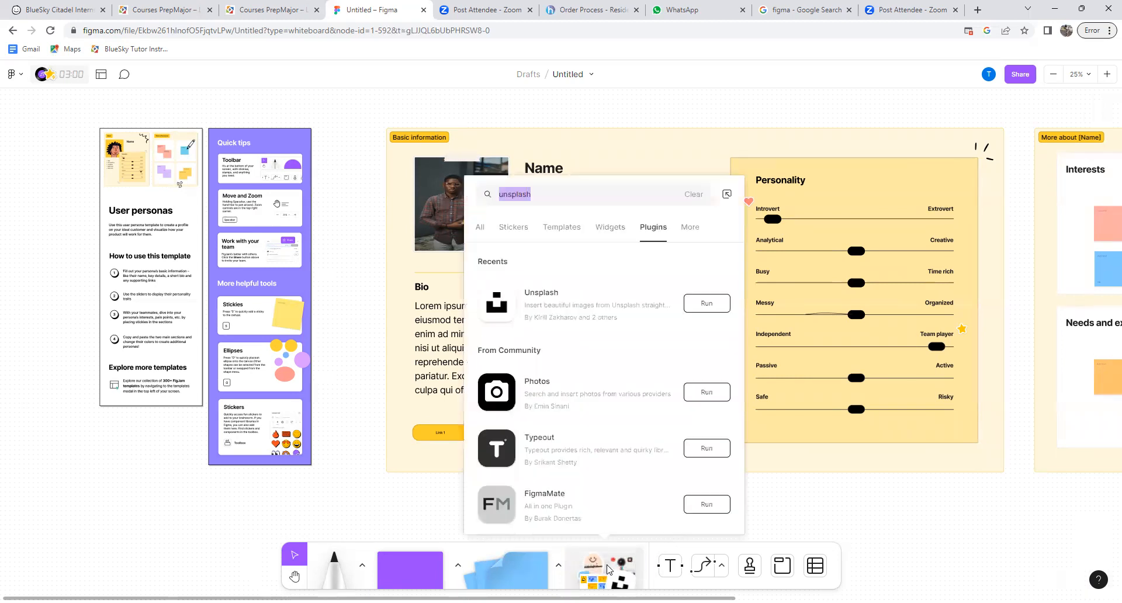
{"action": "left_click", "coordinate": [562, 228]}
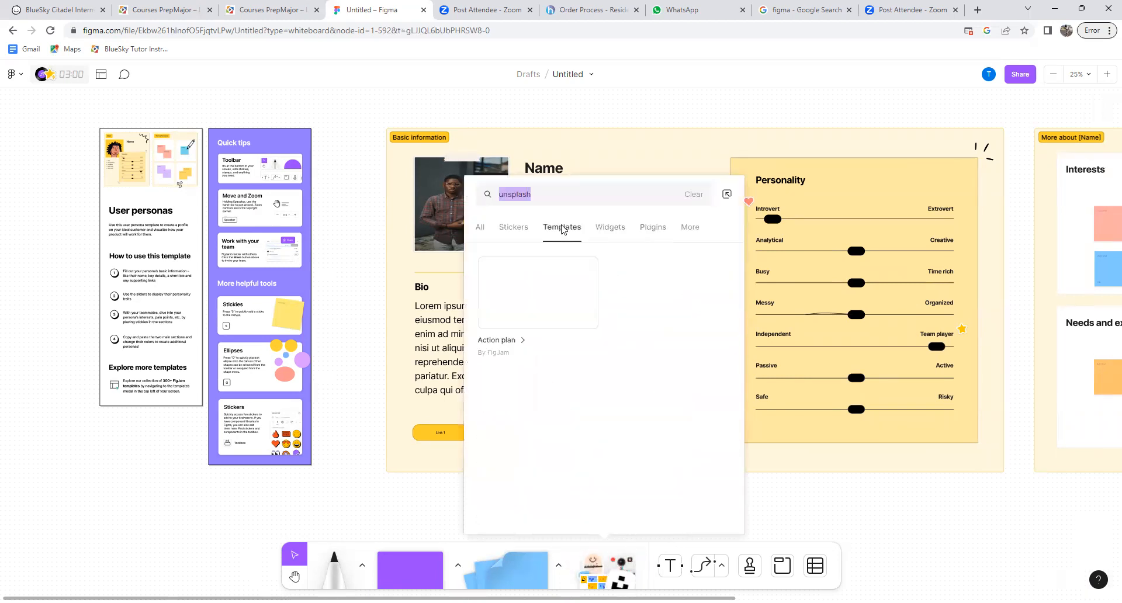
{"action": "left_click", "coordinate": [479, 230]}
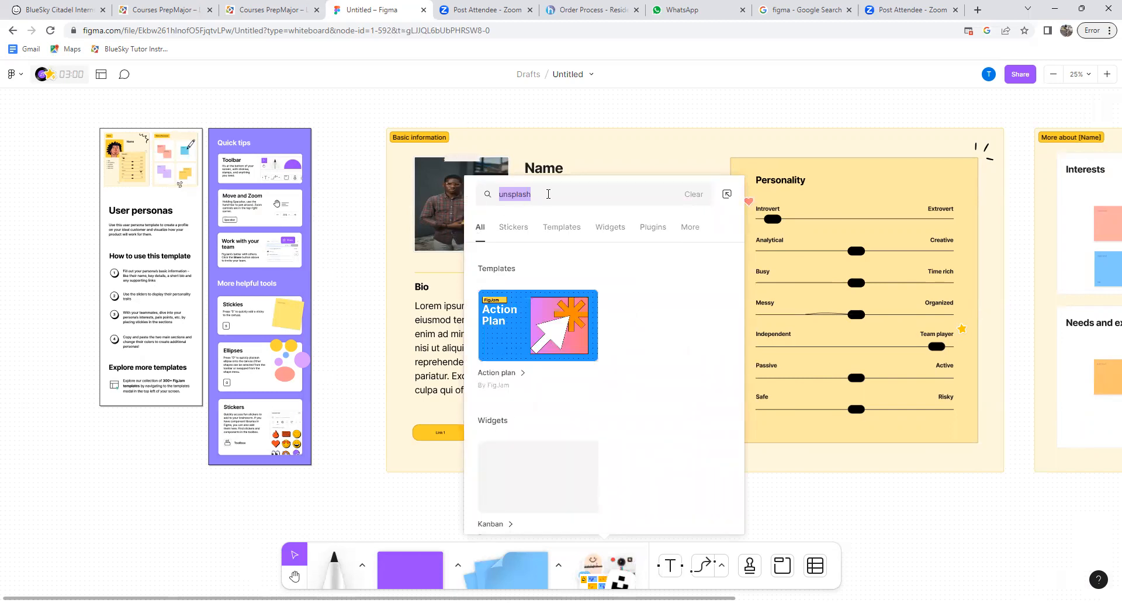
{"action": "type", "text": "use"}
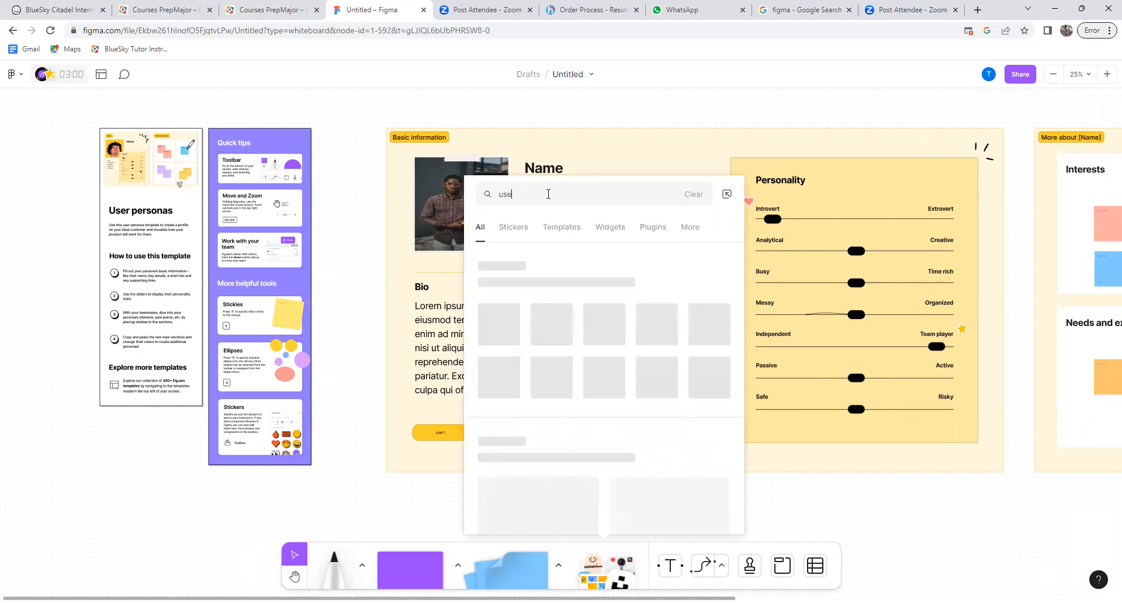
{"action": "type", "text": "r persona"}
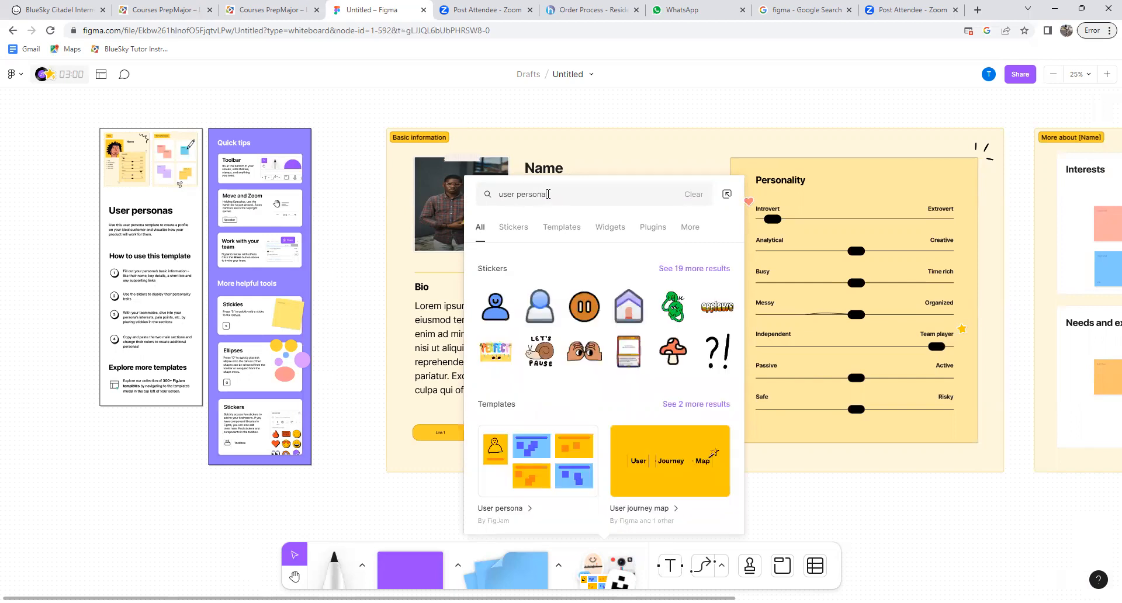
{"action": "mouse_move", "coordinate": [504, 481]}
{"action": "key", "text": "ctrl+Tab"}
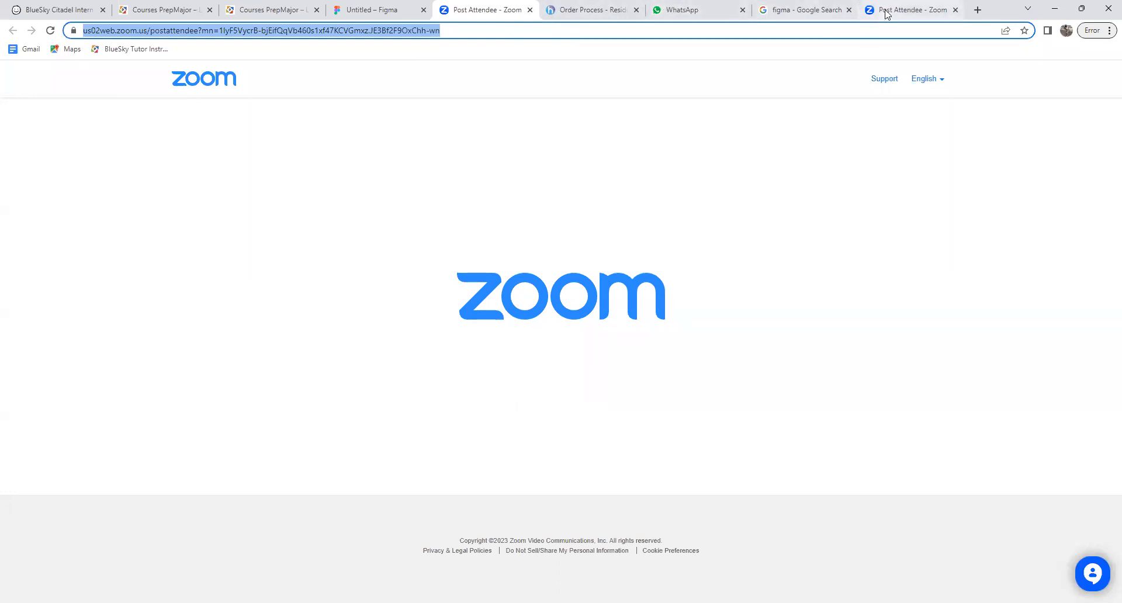
{"action": "left_click", "coordinate": [867, 12]}
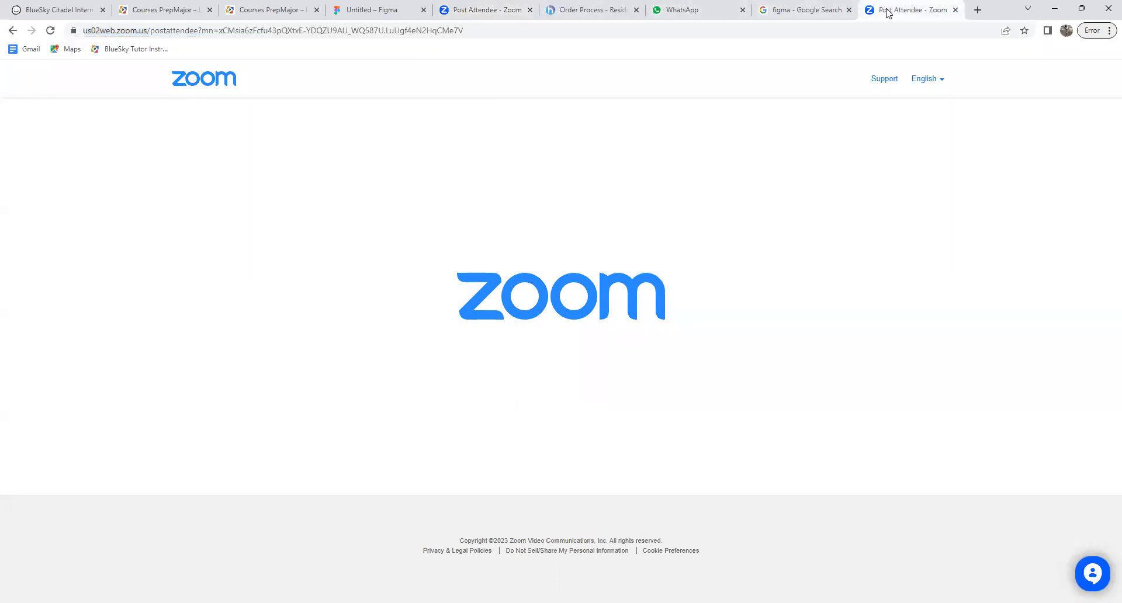
{"action": "left_click", "coordinate": [489, 11]}
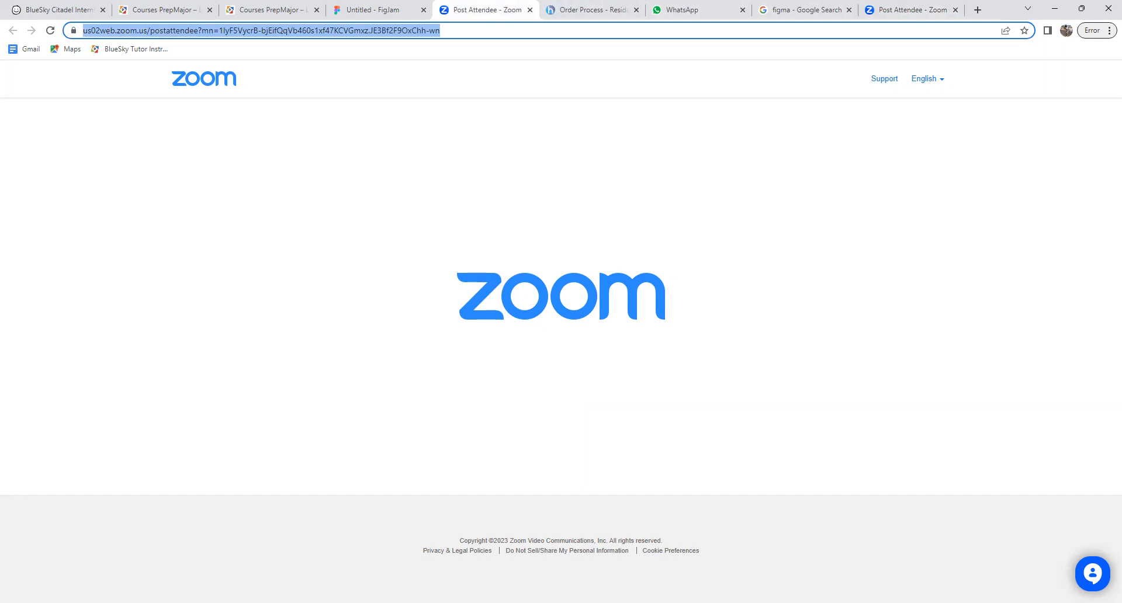